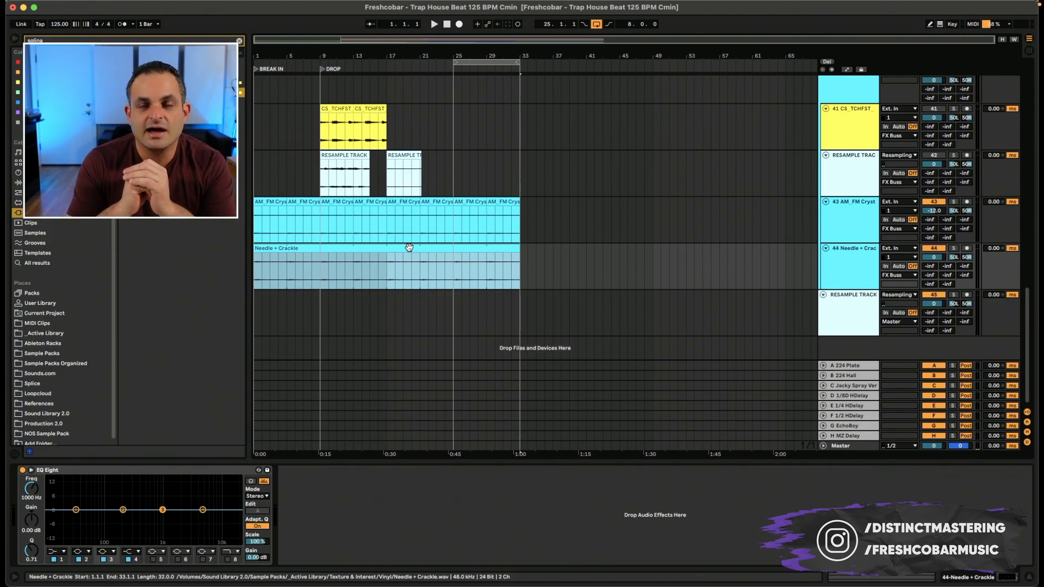
Solo the Needle + Crackle track and play its clip from bar 1.
{"action": "left_click", "coordinate": [344, 156]}
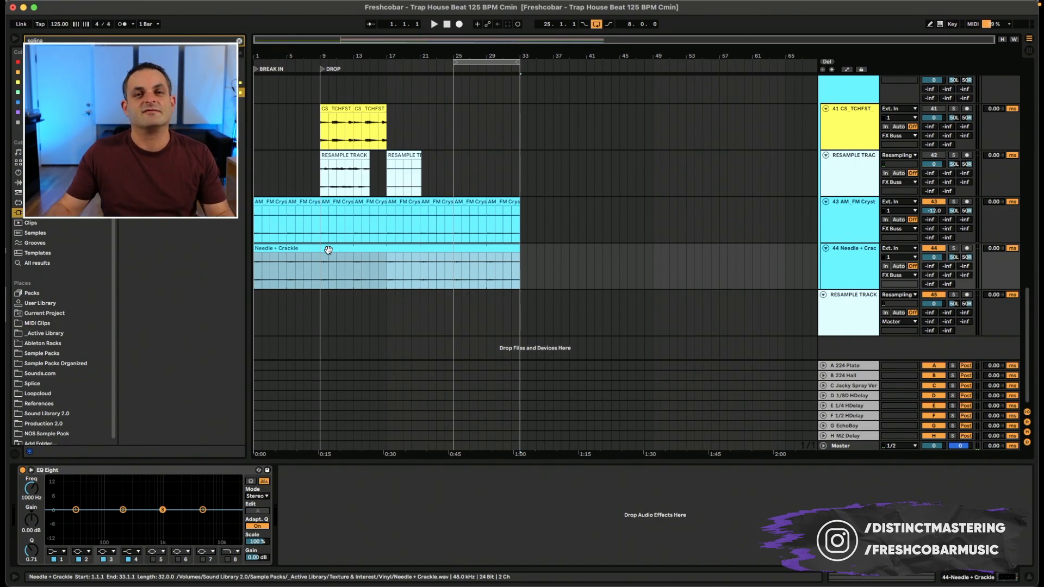
{"action": "left_click", "coordinate": [967, 248]}
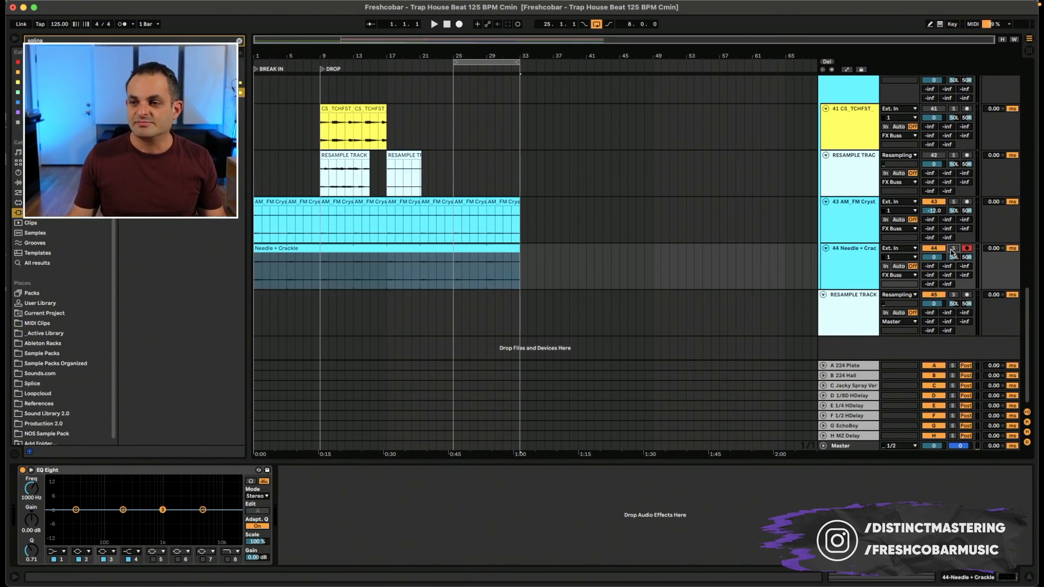
{"action": "left_click", "coordinate": [954, 248]}
{"action": "left_click", "coordinate": [316, 249]}
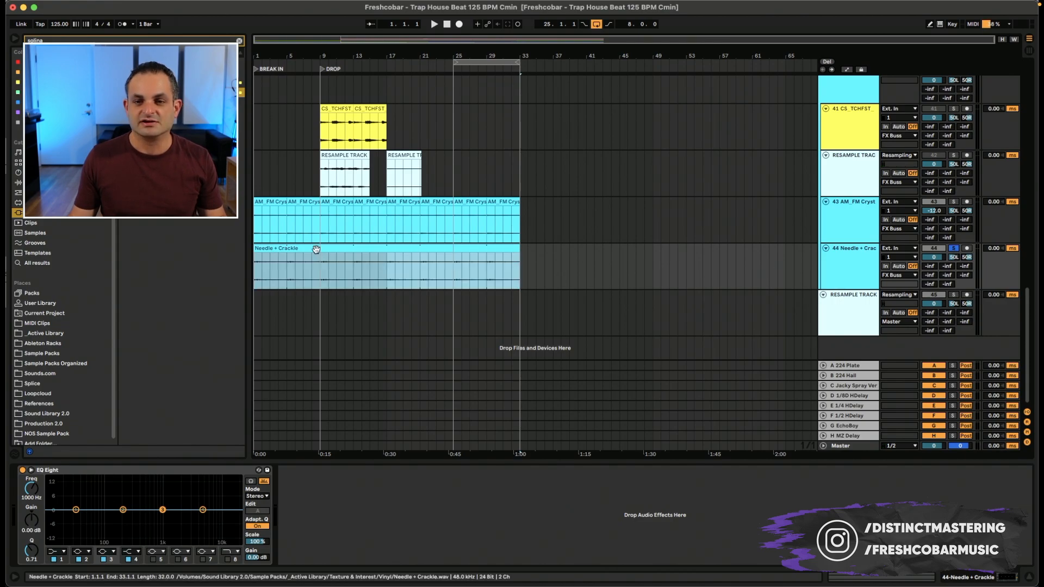
{"action": "key", "text": "space"}
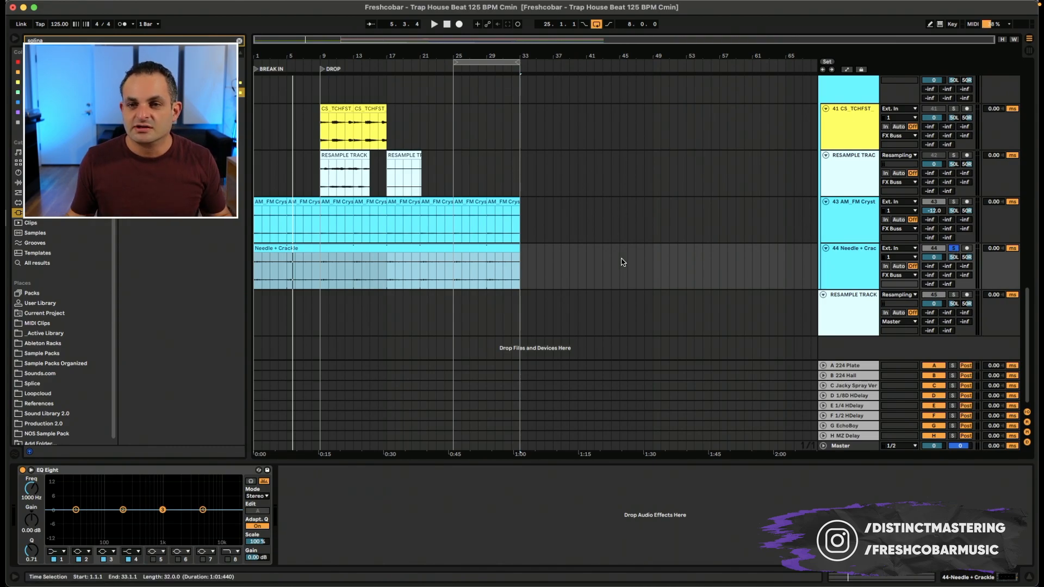
Unsolo the Needle + Crackle track and play the full mix from bar 17.
{"action": "left_click", "coordinate": [386, 320]}
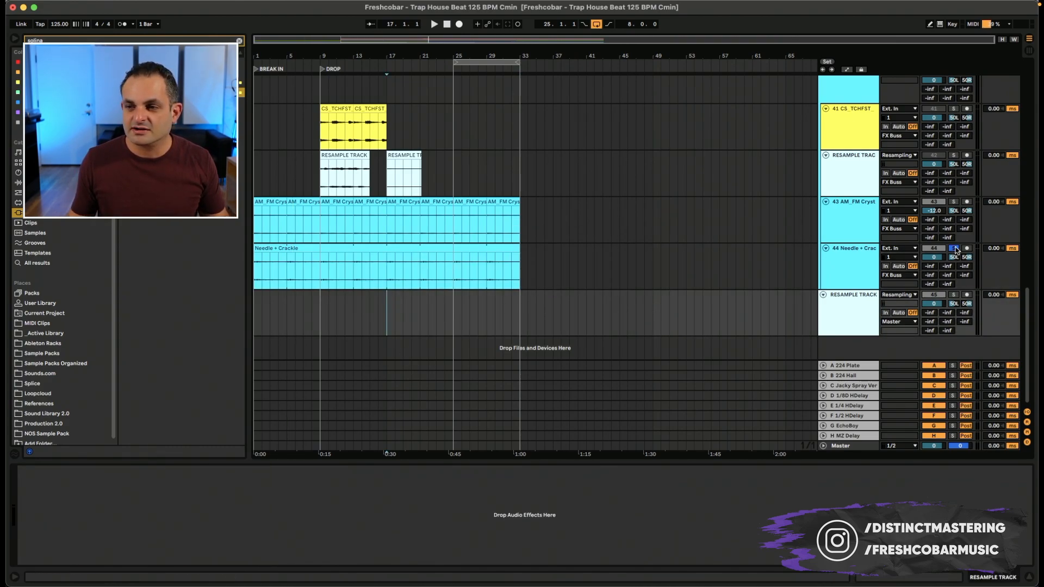
{"action": "left_click", "coordinate": [955, 249]}
{"action": "key", "text": "space"}
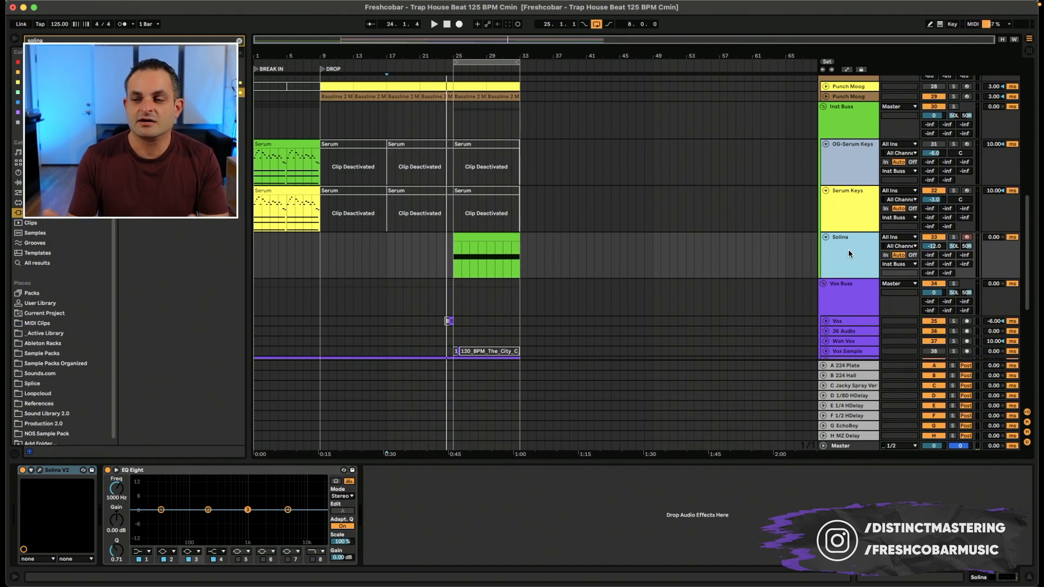
Solo the Solina track and play its clip from bar 25.
{"action": "left_click", "coordinate": [953, 237]}
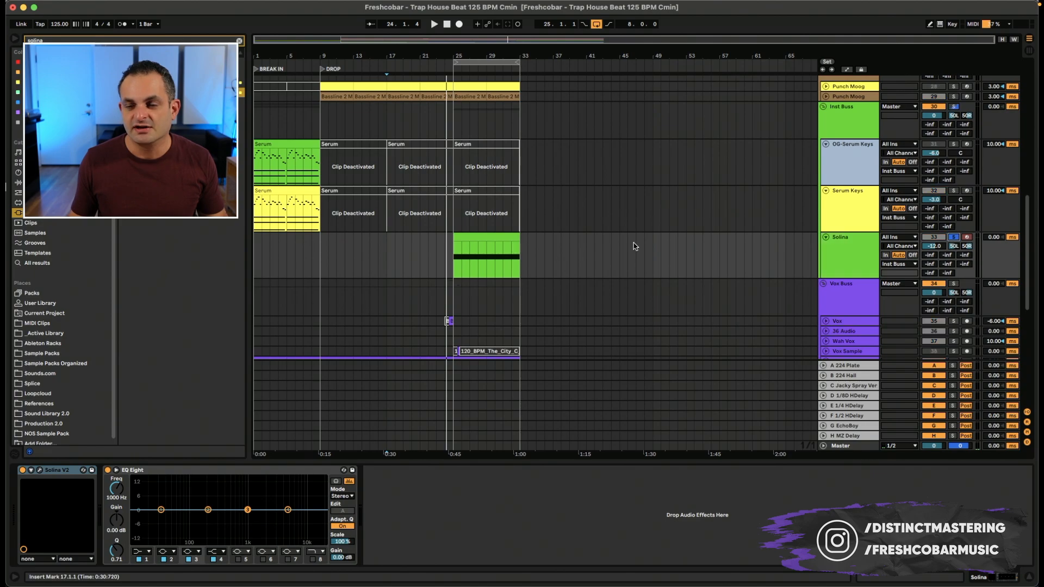
{"action": "left_click", "coordinate": [454, 260]}
{"action": "key", "text": "space"}
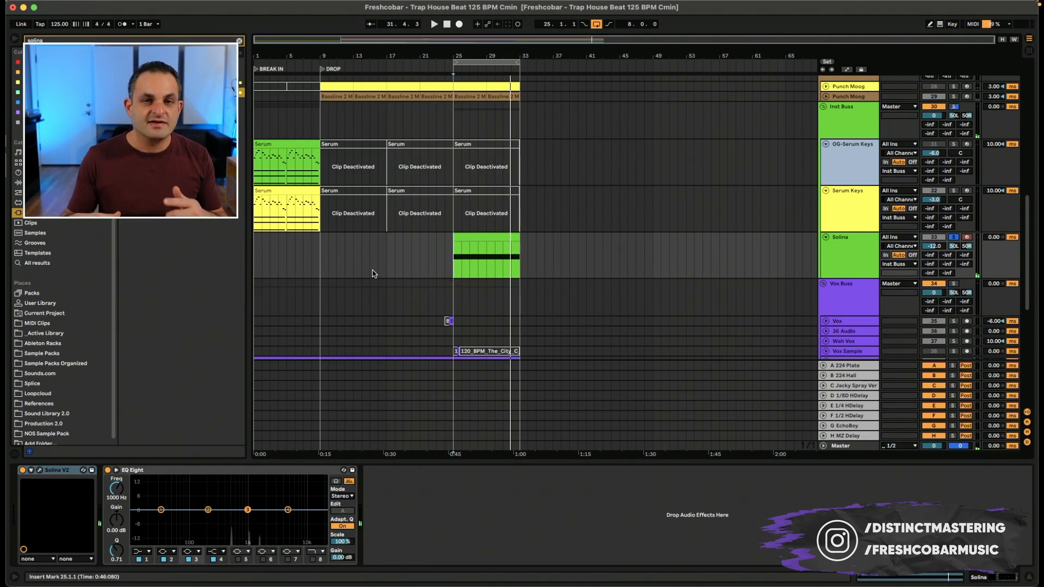
Unsolo the Solina track and play the full mix from bar 21.
{"action": "left_click", "coordinate": [953, 238]}
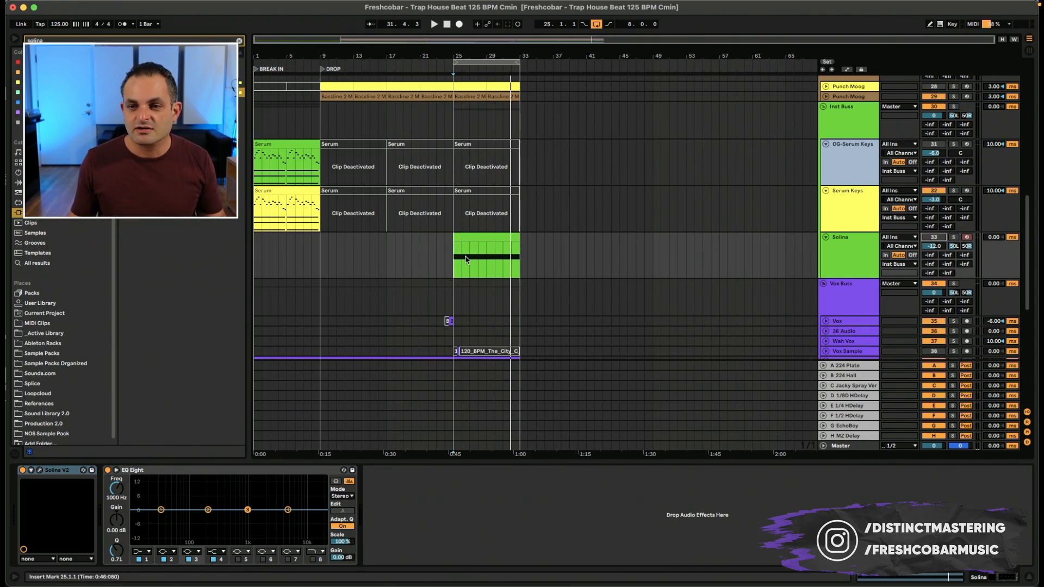
{"action": "left_click", "coordinate": [451, 267]}
{"action": "left_click", "coordinate": [421, 262]}
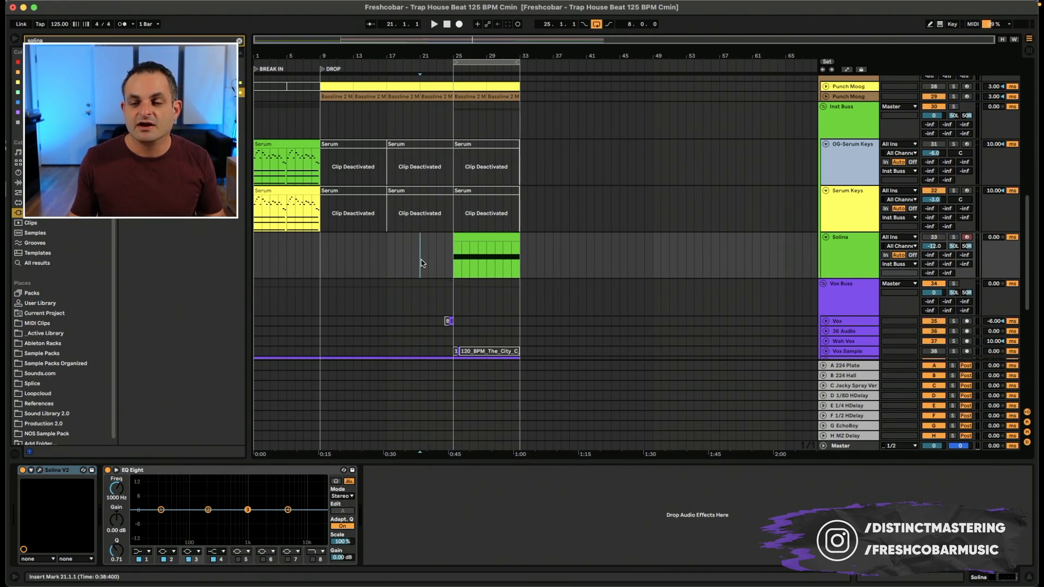
{"action": "key", "text": "space"}
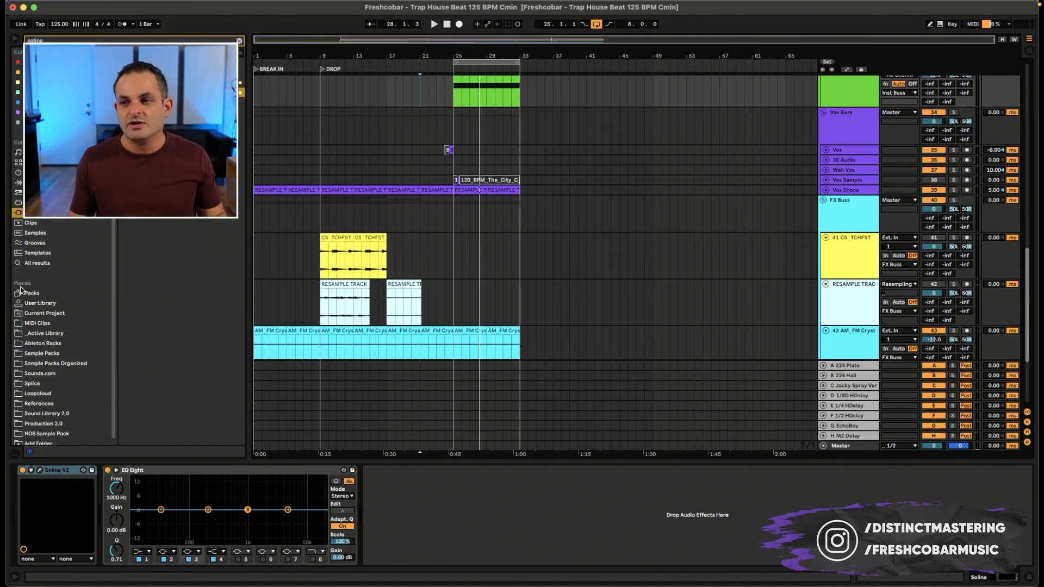
Solo the CS_TCHFST track and play its first clip from bar 9 with the Crystallizer effect bypassed and with it enabled.
{"action": "left_click", "coordinate": [621, 260]}
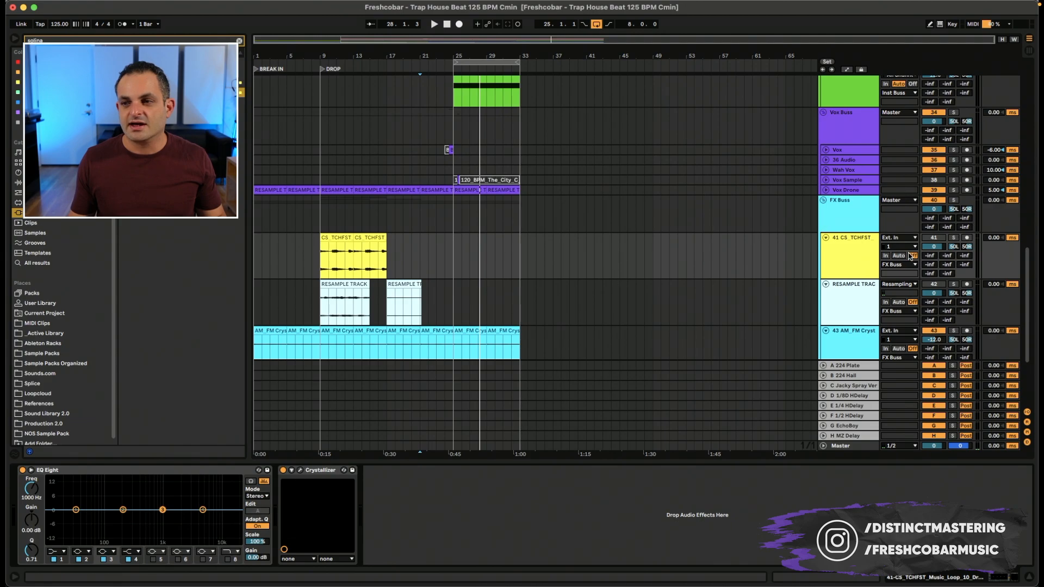
{"action": "left_click", "coordinate": [953, 238]}
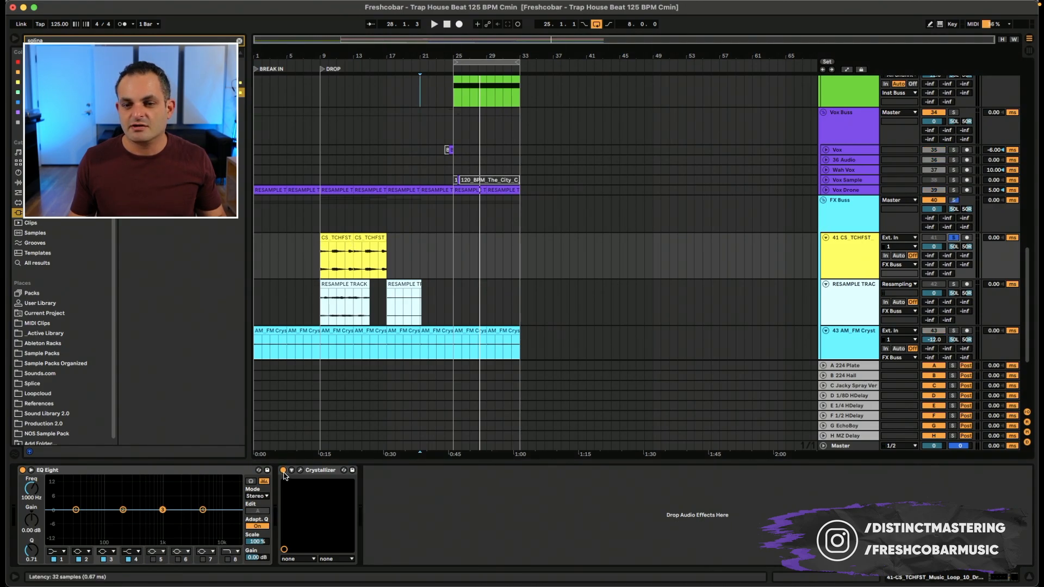
{"action": "left_click", "coordinate": [342, 239]}
{"action": "key", "text": "space"}
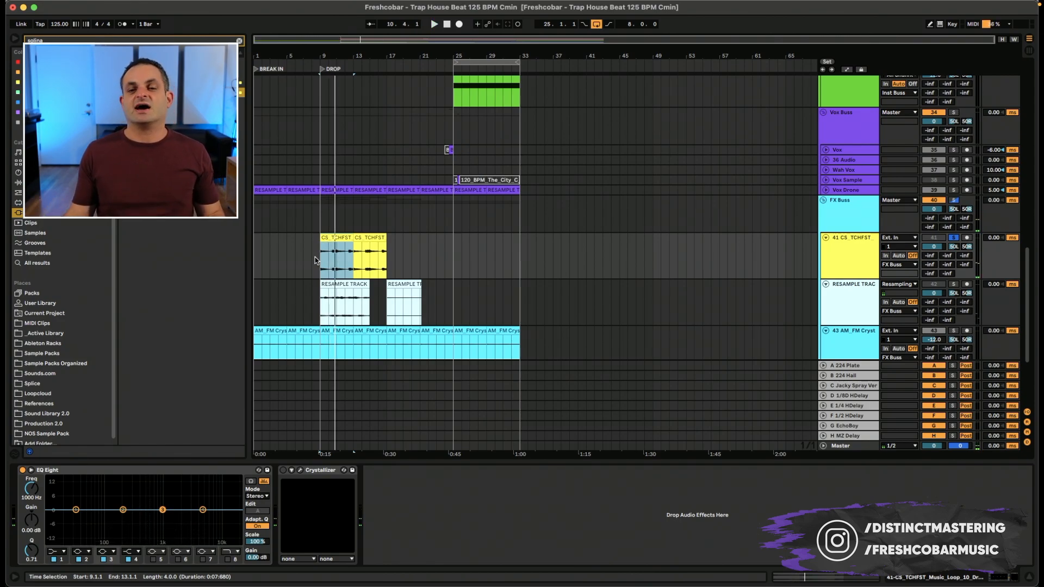
{"action": "left_click", "coordinate": [284, 470]}
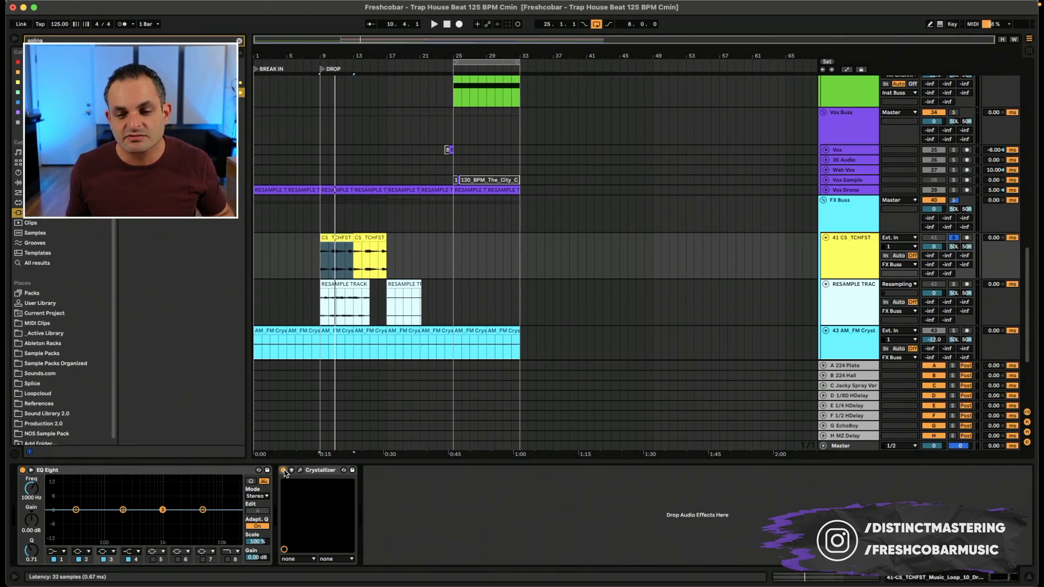
{"action": "key", "text": "space"}
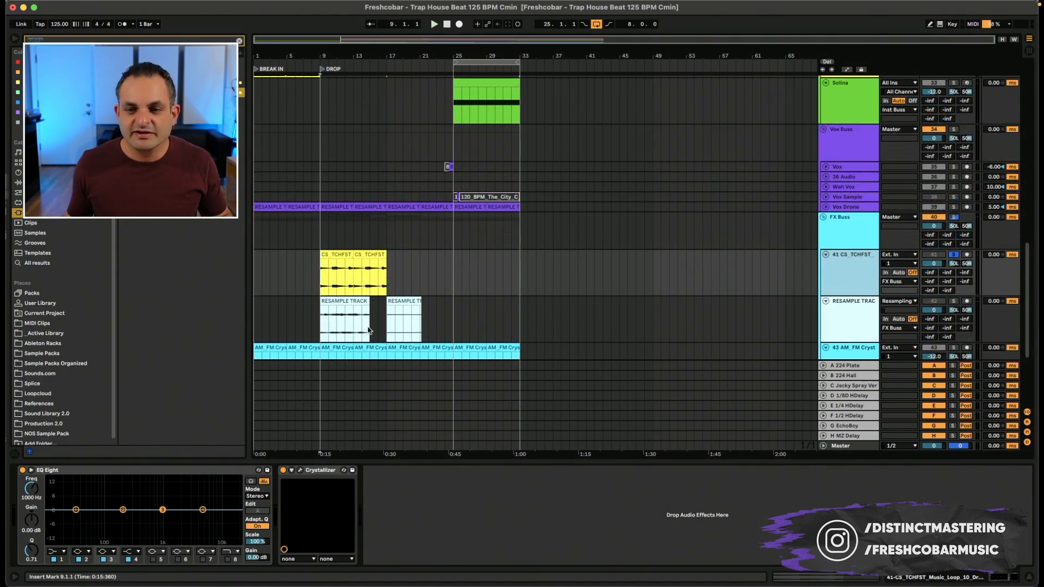
Solo resample track 42, play its first clip from bar 9, and unsolo the track.
{"action": "left_click", "coordinate": [368, 330]}
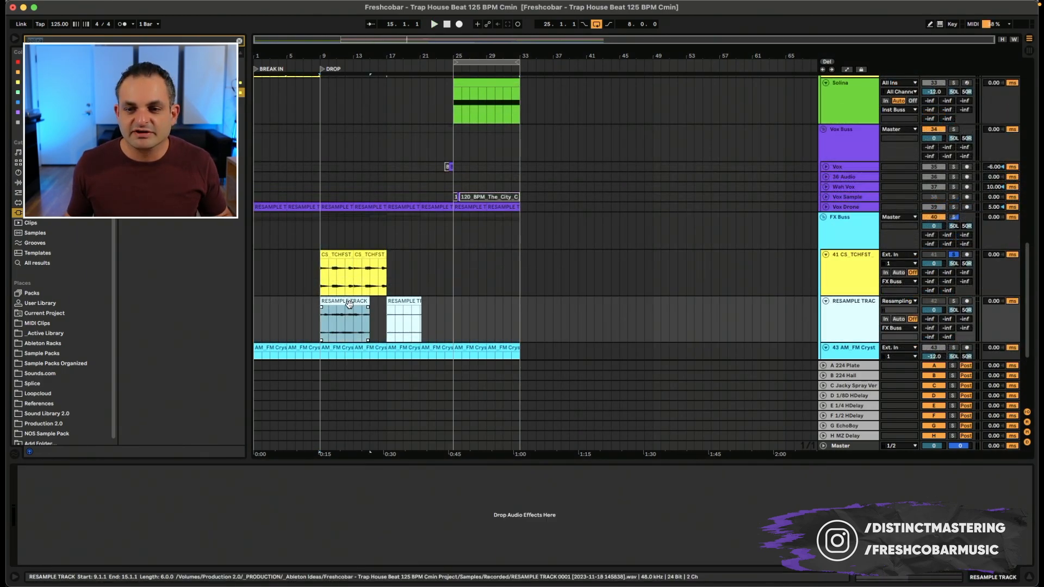
{"action": "key", "text": "plus"}
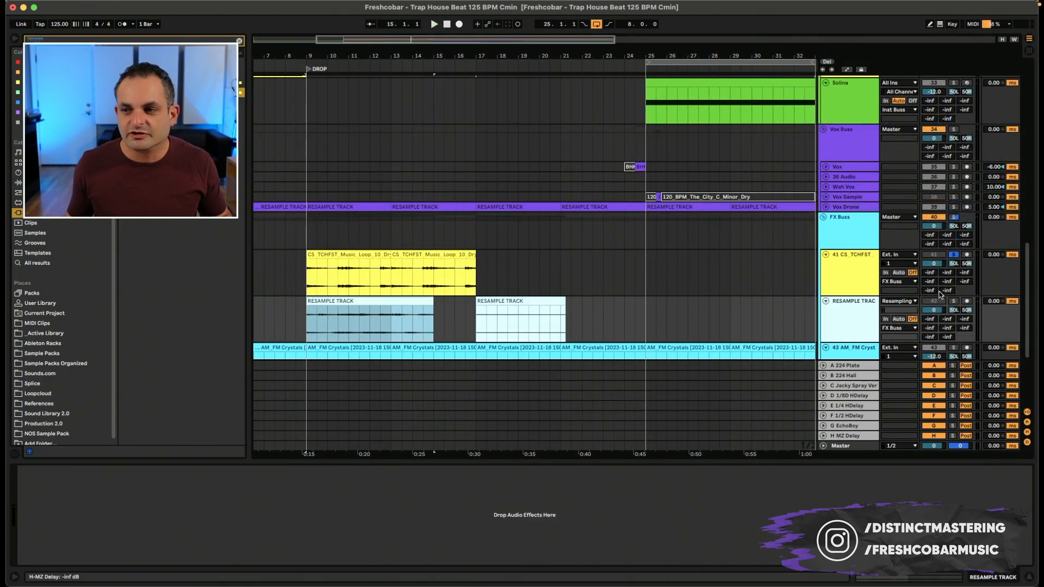
{"action": "left_click", "coordinate": [951, 303]}
{"action": "key", "text": "space"}
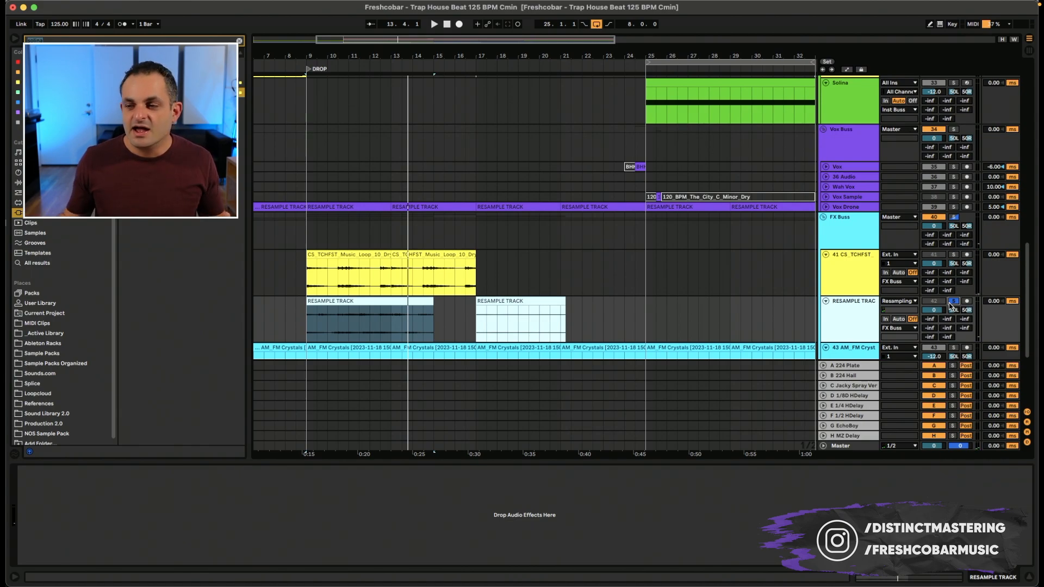
{"action": "left_click", "coordinate": [951, 303]}
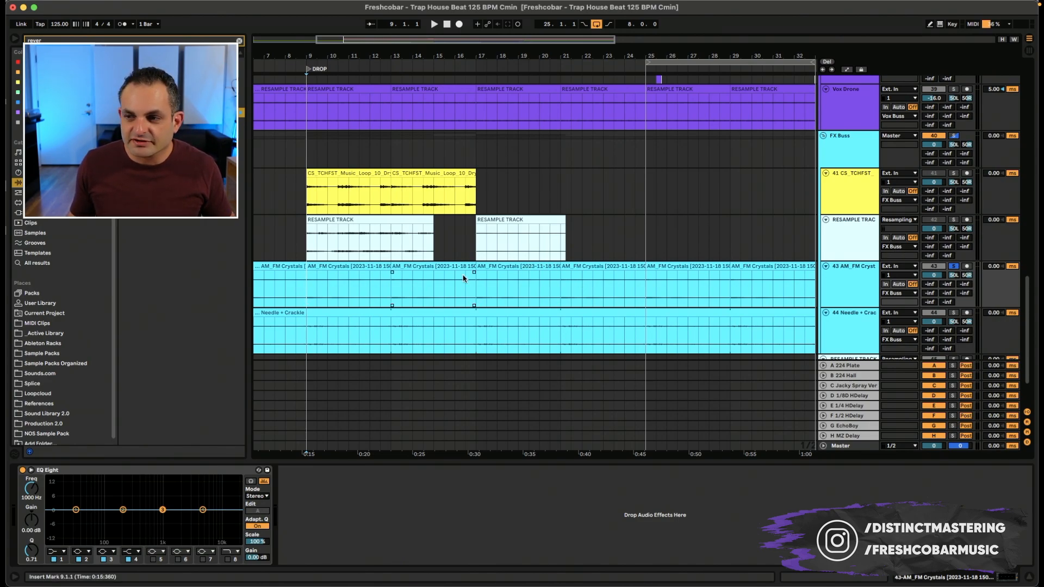
Play the soloed AM_FM Crystals track from bar 9 and select its clip spanning bars 9 to 13.
{"action": "key", "text": "space"}
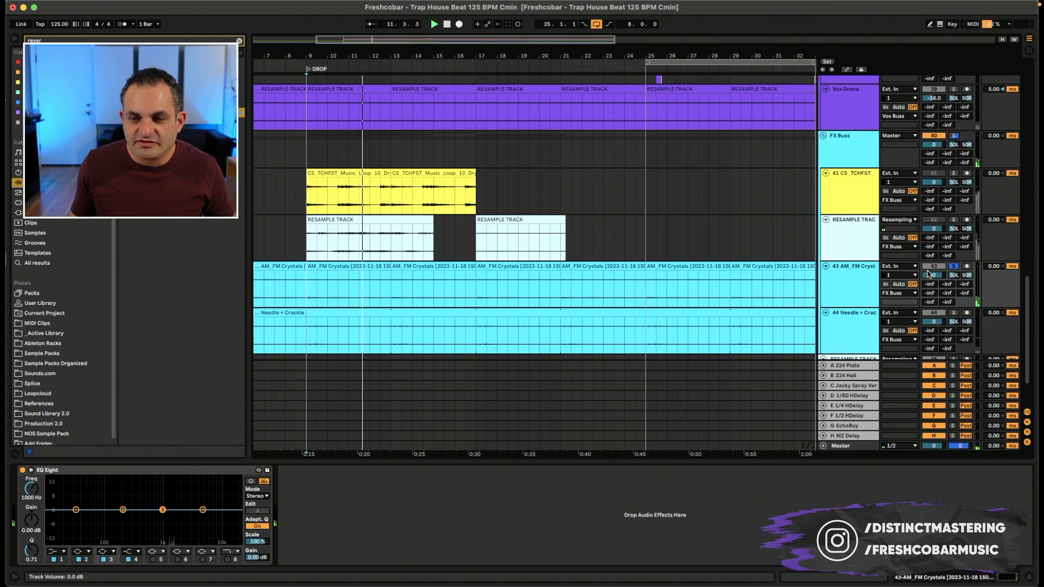
{"action": "left_click_drag", "start_coordinate": [434, 234], "coordinate": [471, 229]}
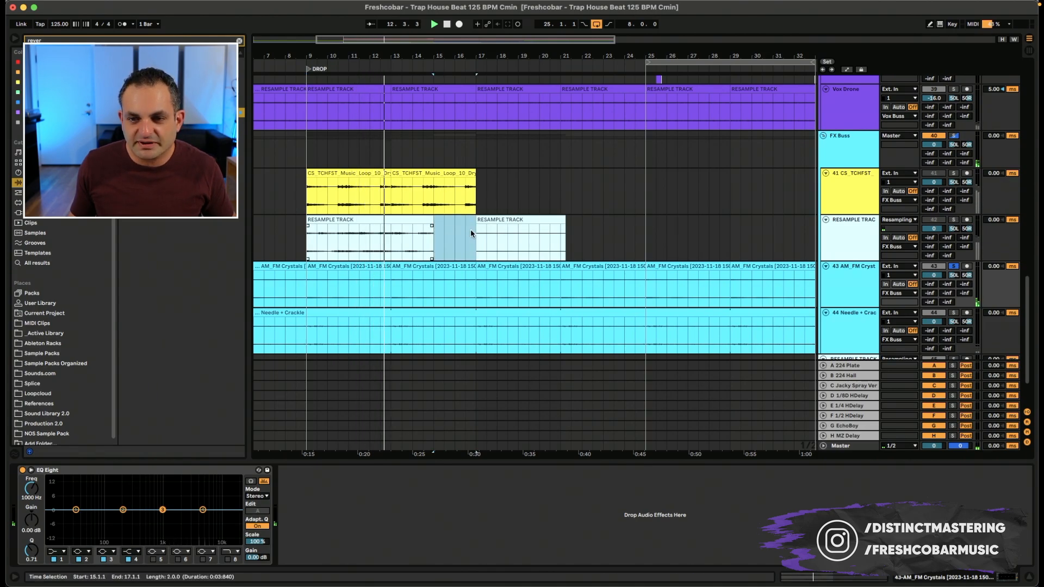
{"action": "left_click", "coordinate": [347, 277]}
{"action": "left_click", "coordinate": [351, 267]}
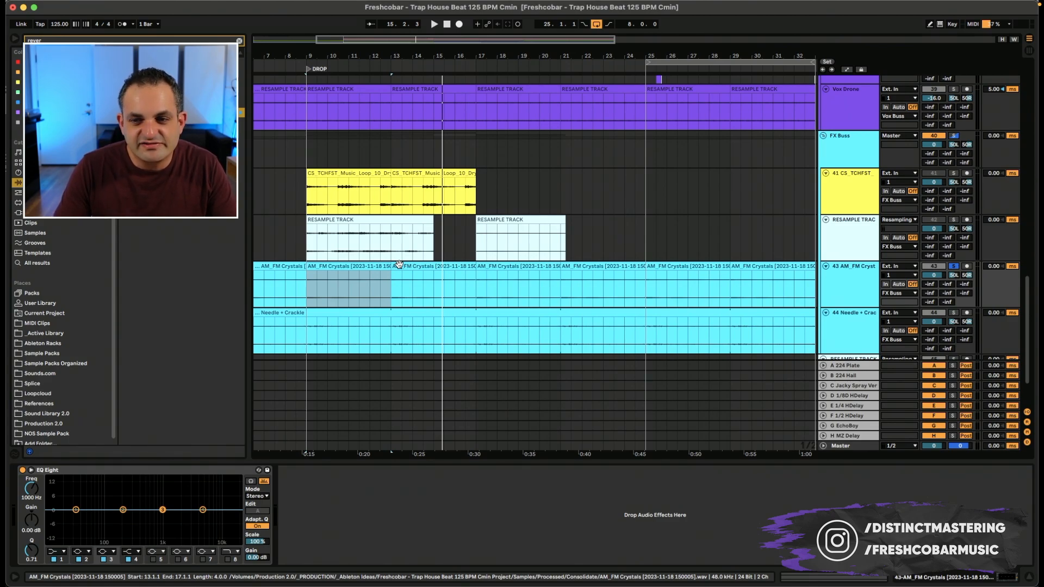
Unsolo the AM_FM Crystals track and compare the mix from bar 9 with the track muted and active.
{"action": "left_click", "coordinate": [955, 266]}
{"action": "left_click", "coordinate": [928, 267]}
{"action": "key", "text": "space"}
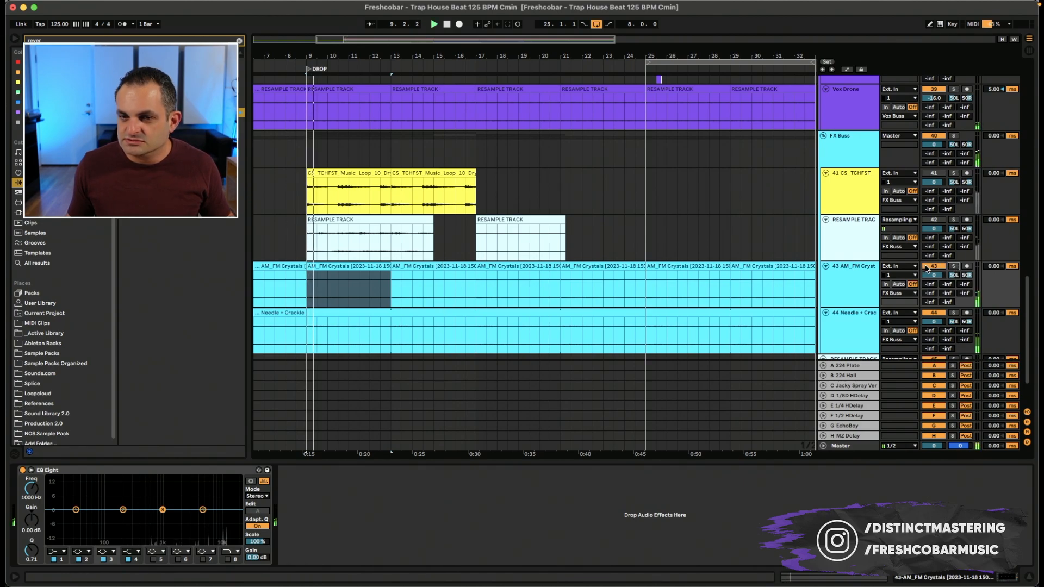
{"action": "key", "text": "space"}
{"action": "key", "text": "space"}
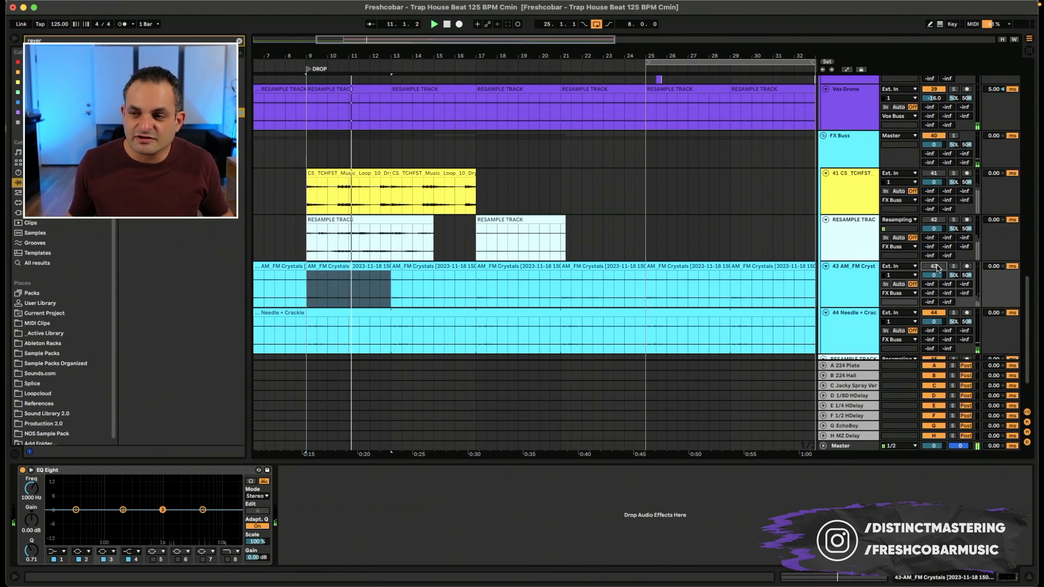
{"action": "key", "text": "space"}
{"action": "key", "text": "space"}
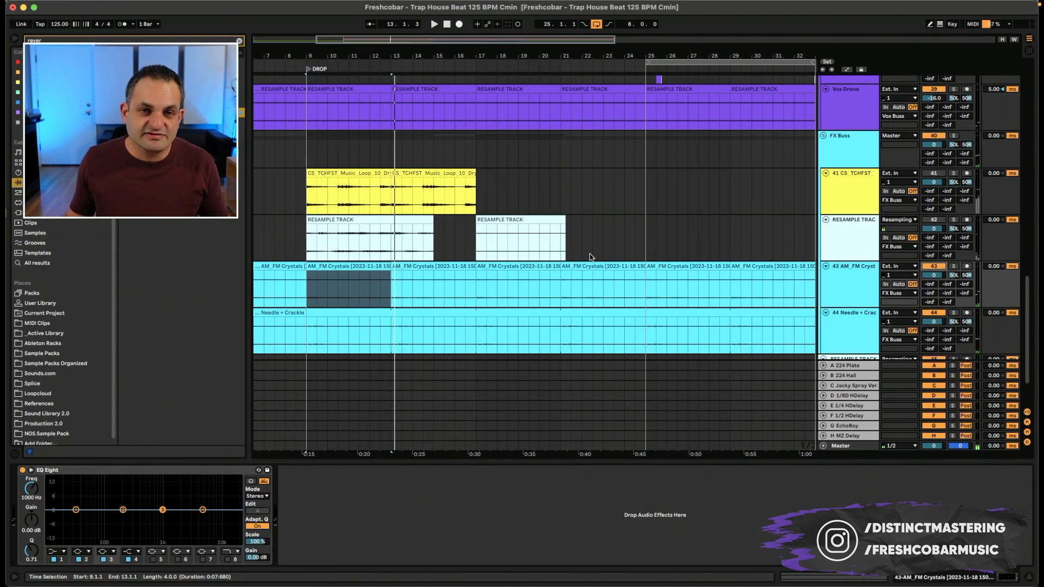
{"action": "scroll", "coordinate": [591, 257], "scroll_direction": "up", "scroll_amount": 8}
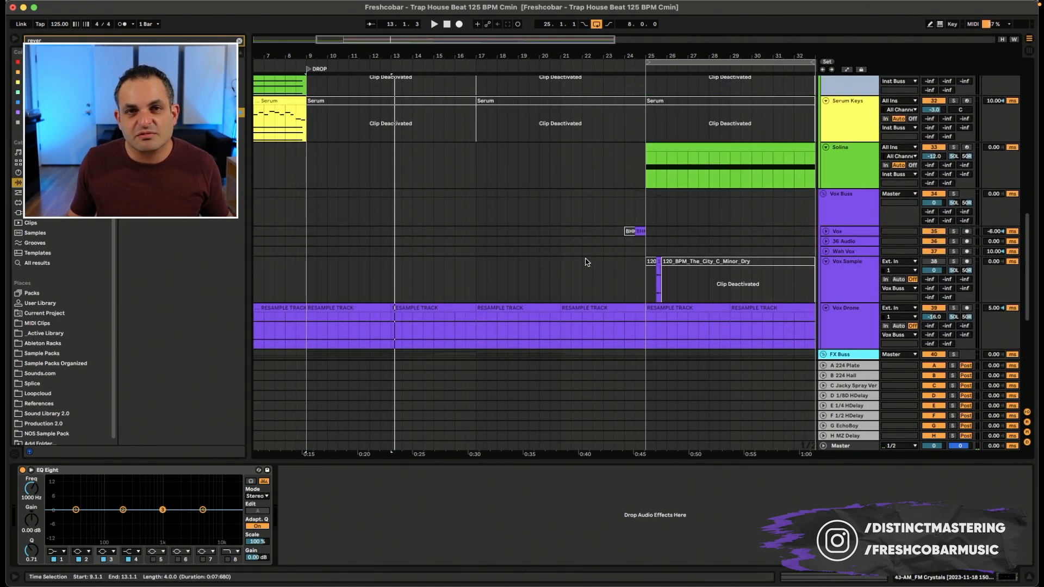
{"action": "scroll", "coordinate": [586, 262], "scroll_direction": "up", "scroll_amount": 5}
{"action": "scroll", "coordinate": [580, 282], "scroll_direction": "up", "scroll_amount": 7}
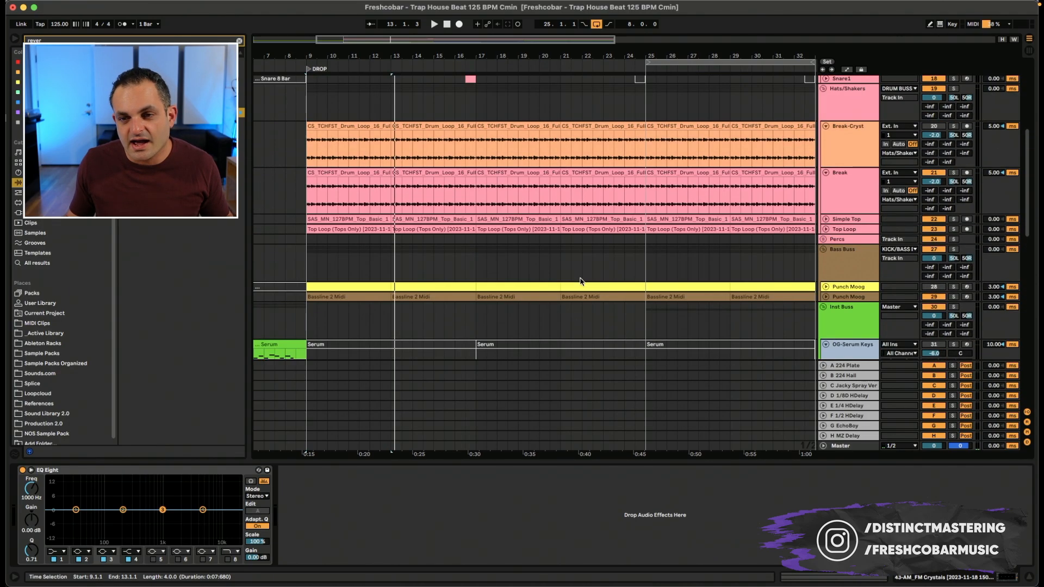
Replay resample track 42 in solo from bar 9 with its Reverb effect, and turn its solo off.
{"action": "scroll", "coordinate": [580, 281], "scroll_direction": "down", "scroll_amount": 20}
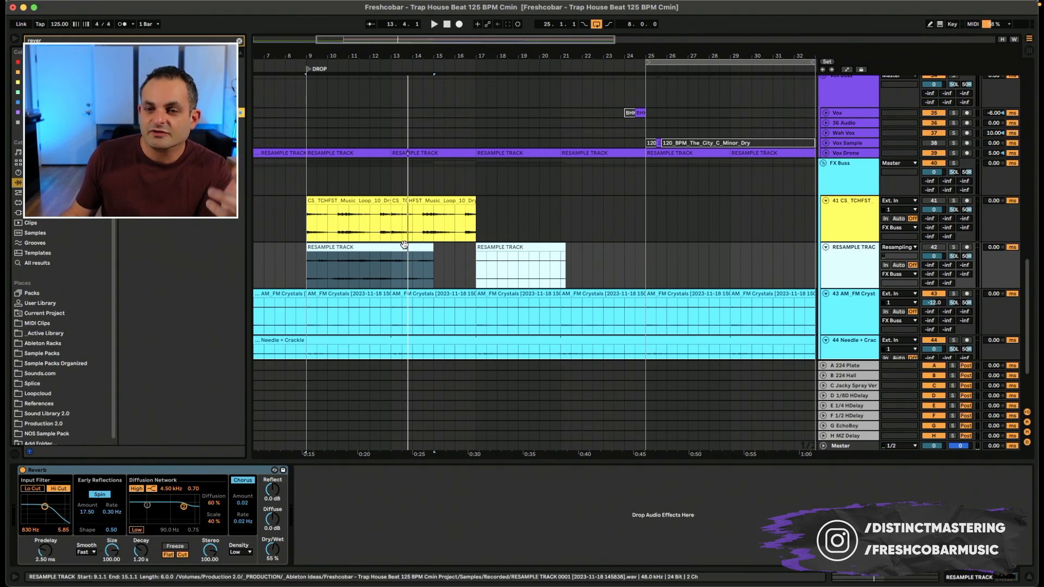
{"action": "left_click", "coordinate": [953, 248]}
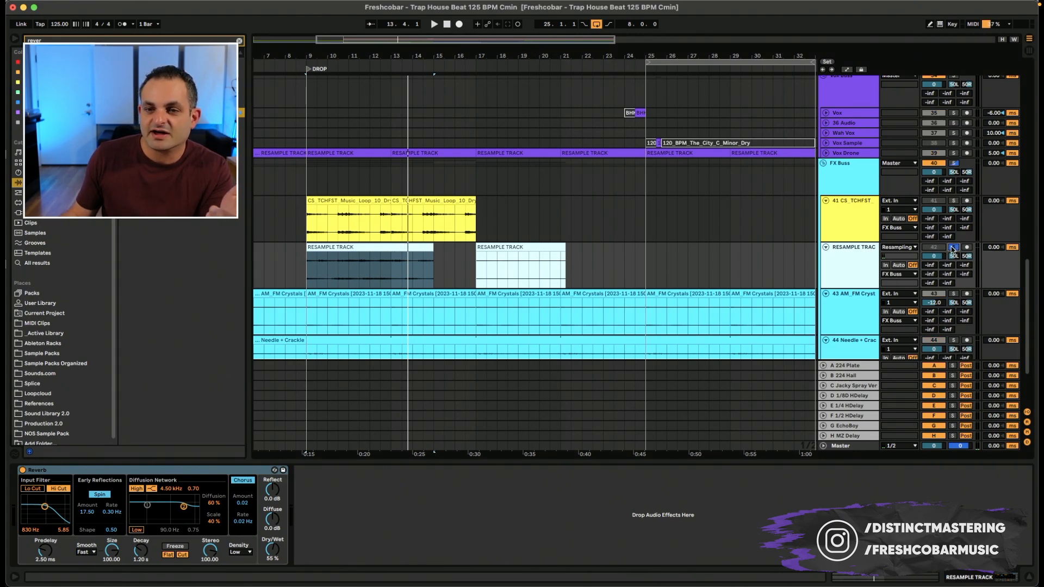
{"action": "left_click", "coordinate": [309, 267]}
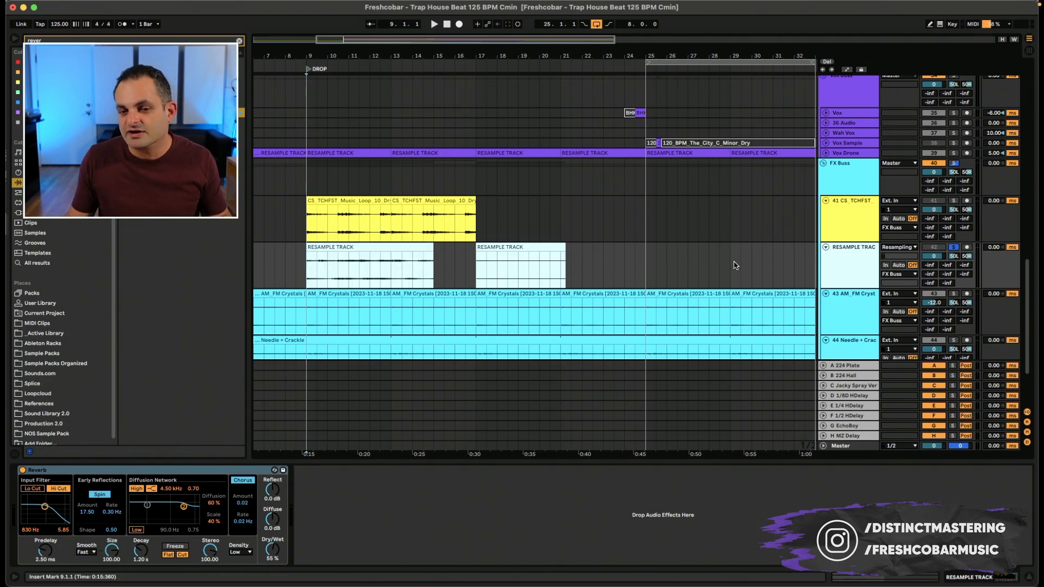
{"action": "key", "text": "space"}
{"action": "scroll", "coordinate": [641, 276], "scroll_direction": "down", "scroll_amount": 2}
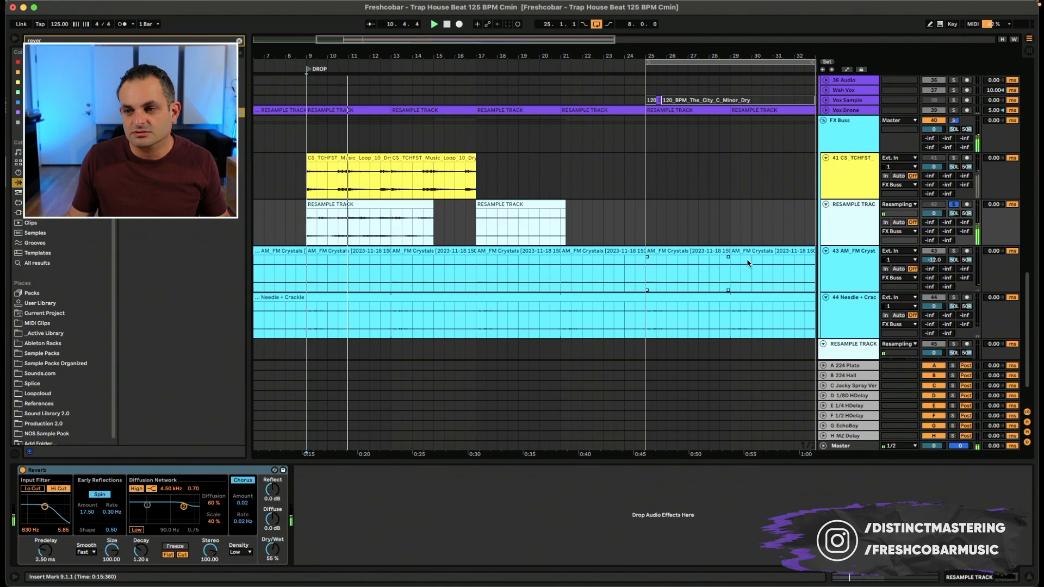
{"action": "left_click", "coordinate": [953, 204]}
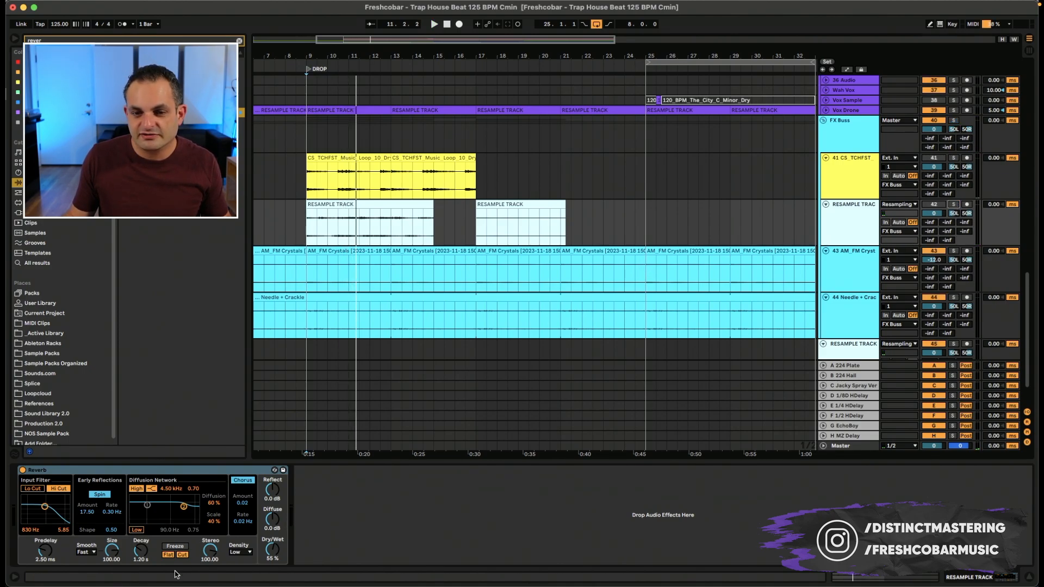
Solo the AM_FM Crystals track and play it from around bar 9.
{"action": "left_click", "coordinate": [838, 228]}
{"action": "left_click", "coordinate": [954, 251]}
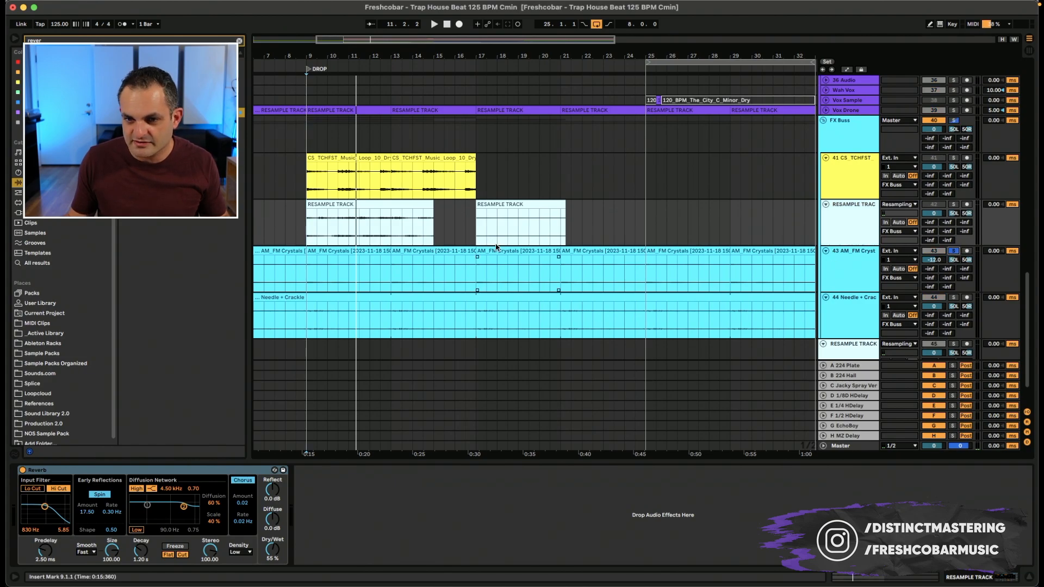
{"action": "left_click", "coordinate": [301, 277]}
{"action": "key", "text": "space"}
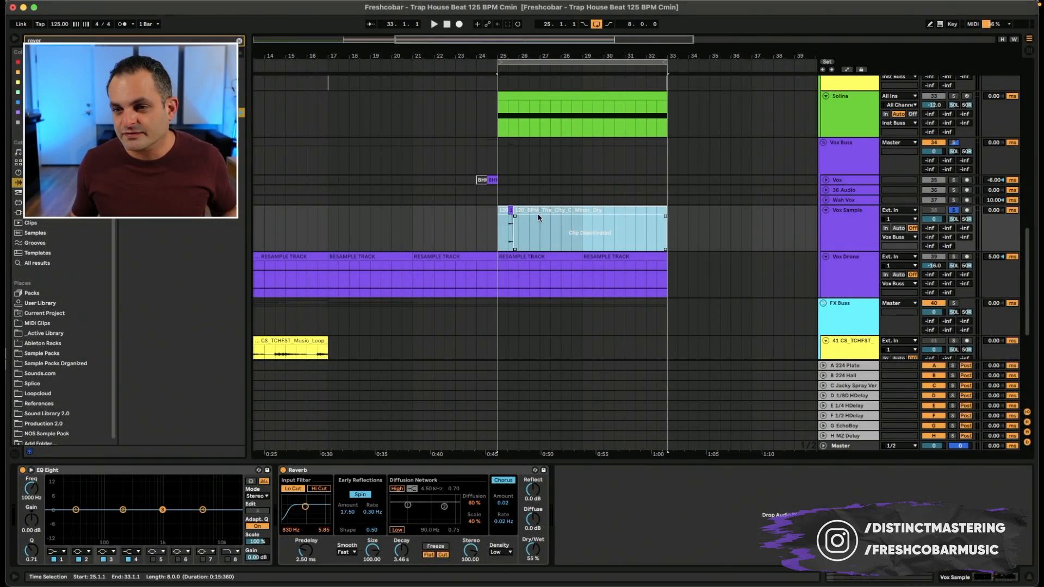
Bypass the Reverb on the soloed Vox Sample track and play its short active clip from bar 25.
{"action": "key", "text": "space"}
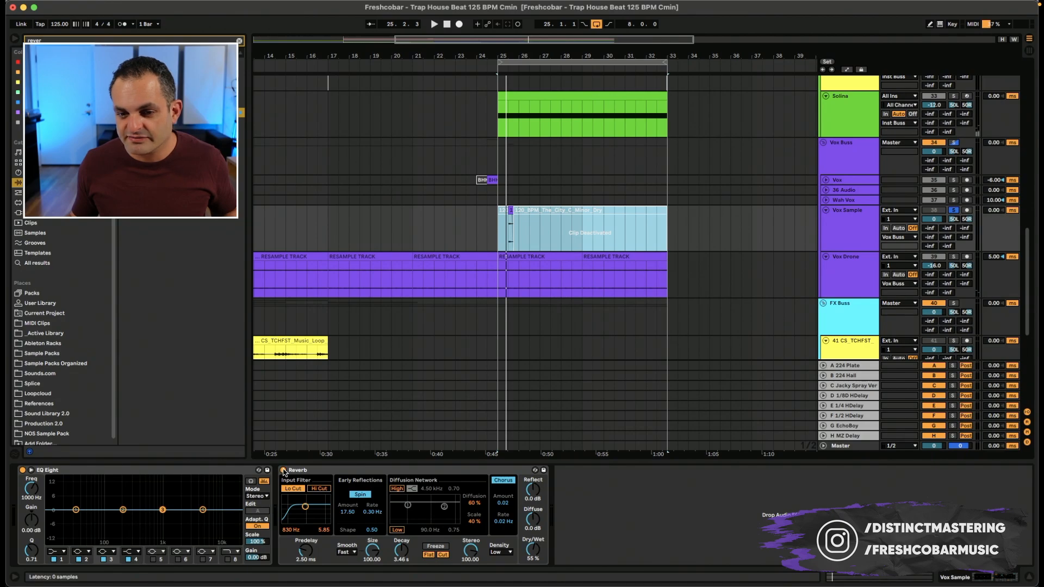
{"action": "left_click", "coordinate": [283, 470]}
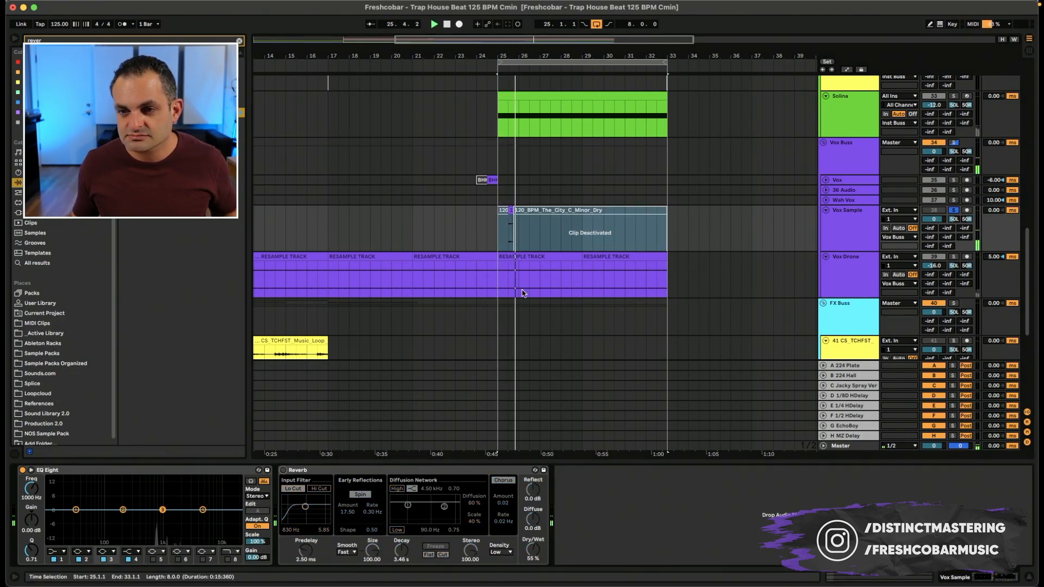
{"action": "key", "text": "space"}
Activate the deactivated 120_BPM_The_City_C_Minor_Dry clips on Vox Sample and play the full dry vocal from bar 25.
{"action": "left_click", "coordinate": [519, 210]}
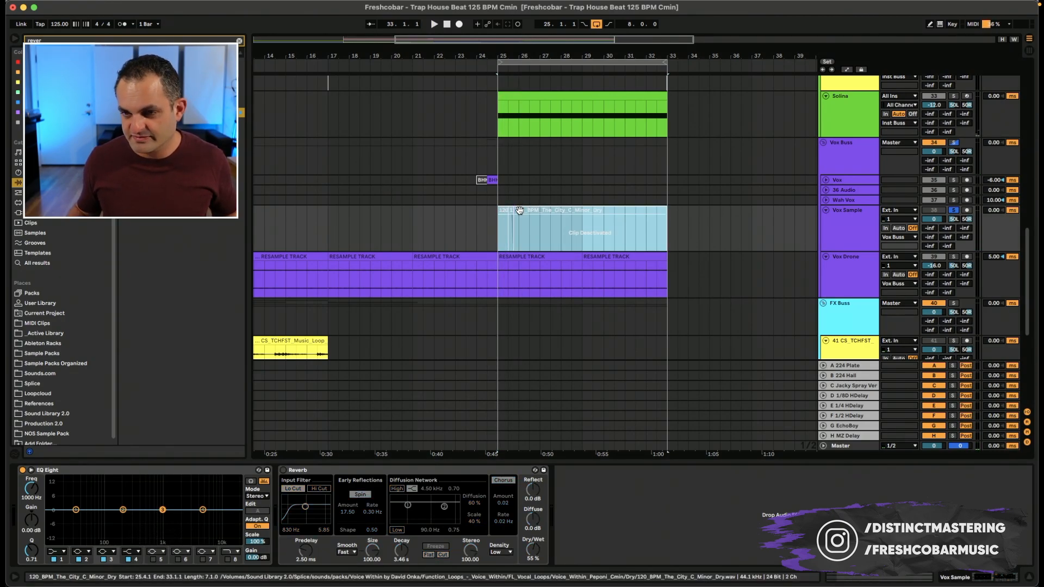
{"action": "key", "text": "0"}
{"action": "key", "text": "space"}
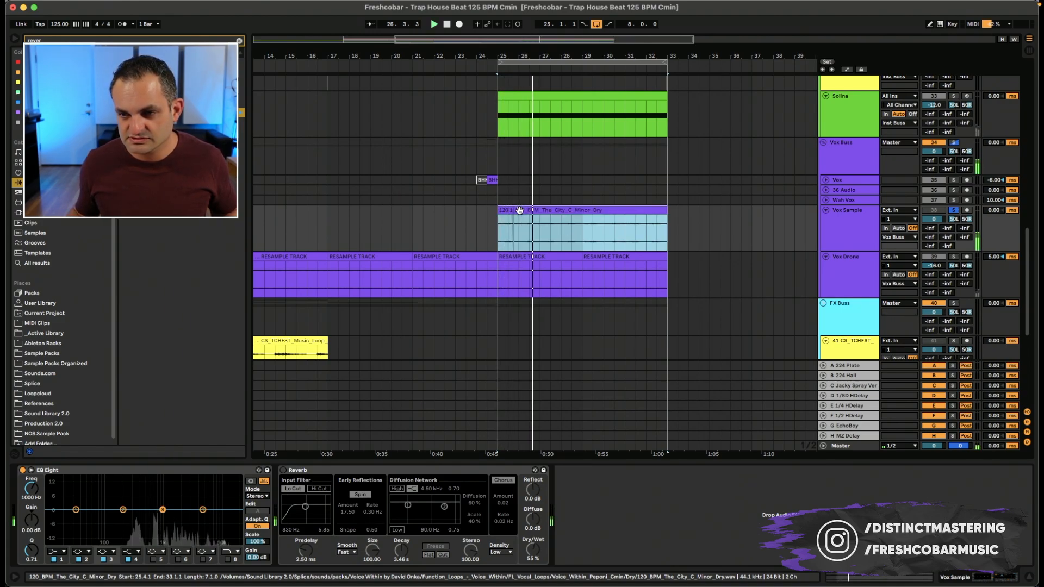
{"action": "key", "text": "space"}
Deactivate the long and the first 120_BPM_The_City_C_Minor_Dry clips on Vox Sample again and play the remaining short clip.
{"action": "left_click", "coordinate": [520, 210]}
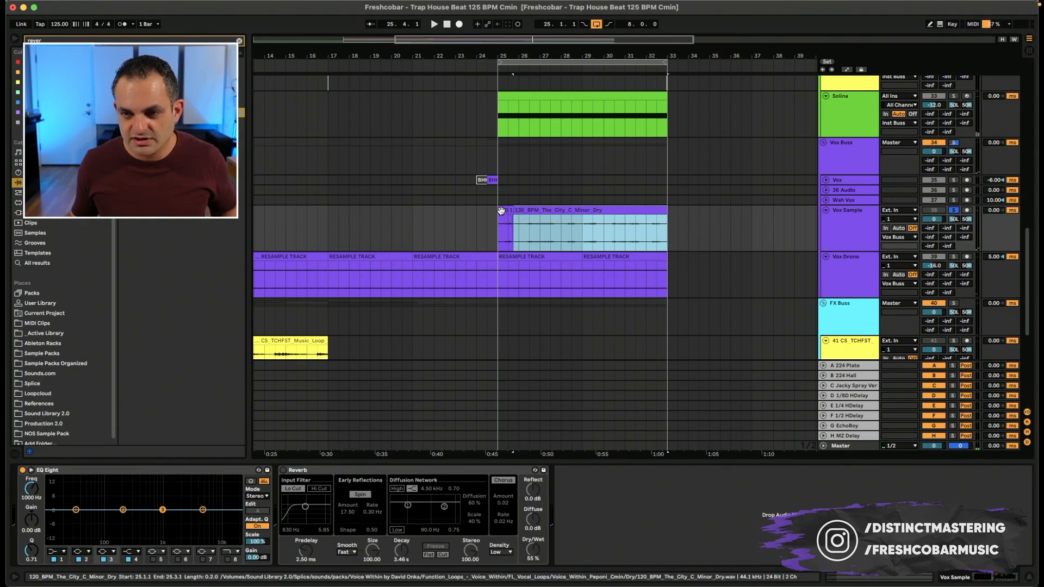
{"action": "key", "text": "0"}
{"action": "left_click", "coordinate": [501, 211]}
{"action": "key", "text": "space"}
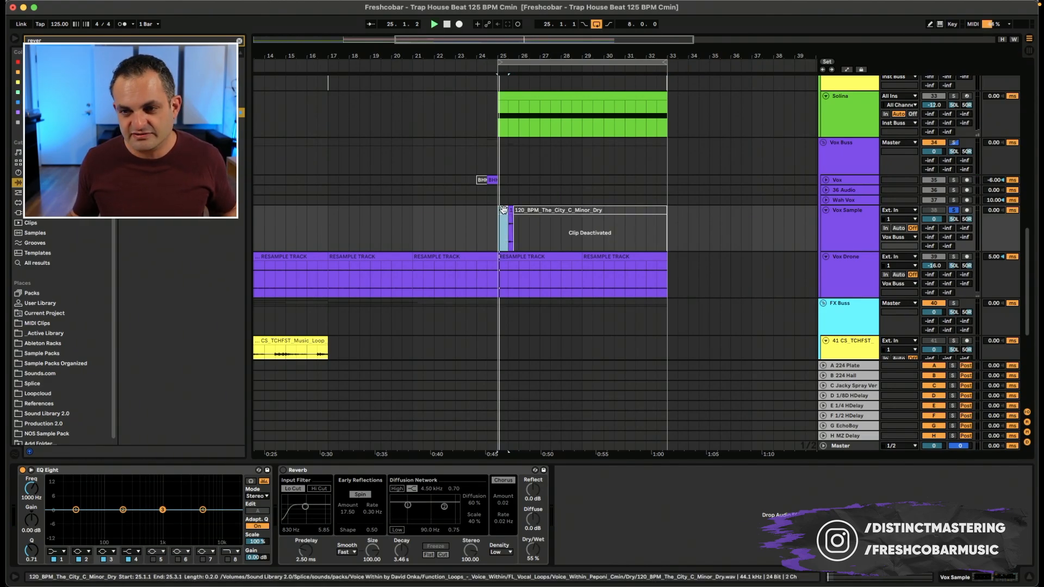
{"action": "scroll", "coordinate": [516, 337], "scroll_direction": "up", "scroll_amount": 5}
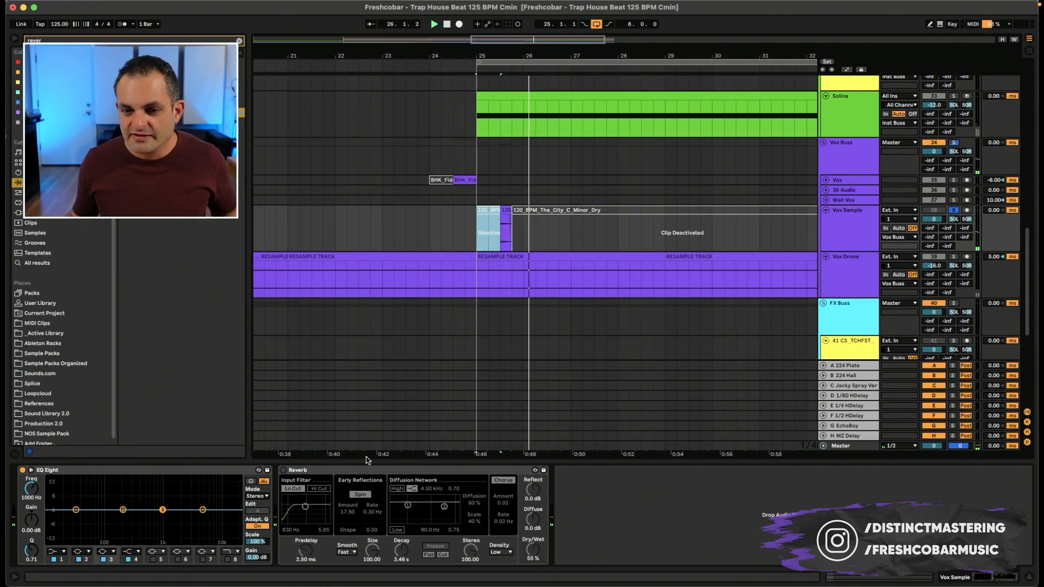
{"action": "key", "text": "space"}
Turn the Vox Sample track's Reverb back on and replay the short vocal clip from bar 25.
{"action": "left_click", "coordinate": [318, 471]}
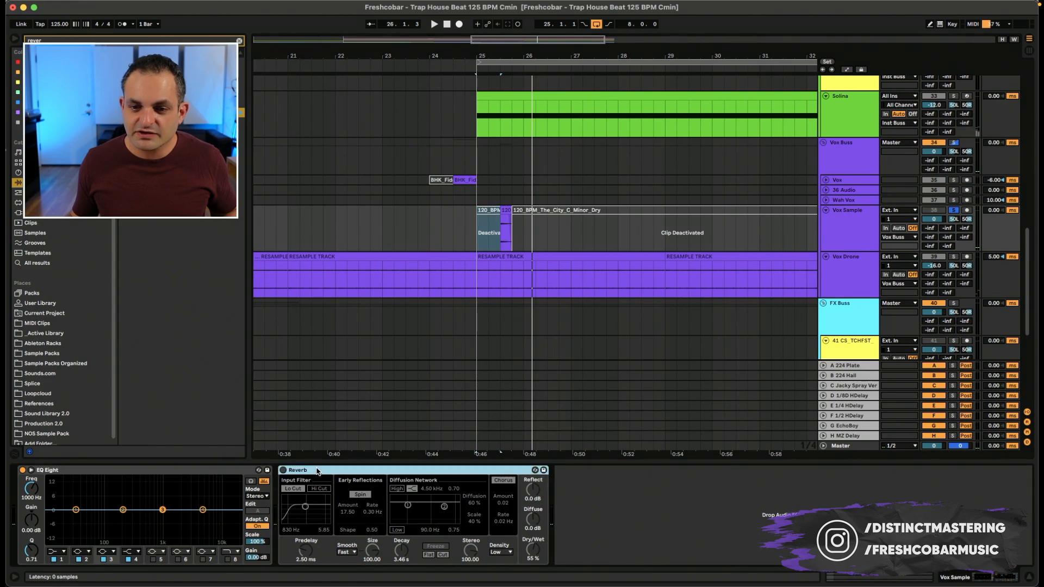
{"action": "left_click", "coordinate": [283, 470]}
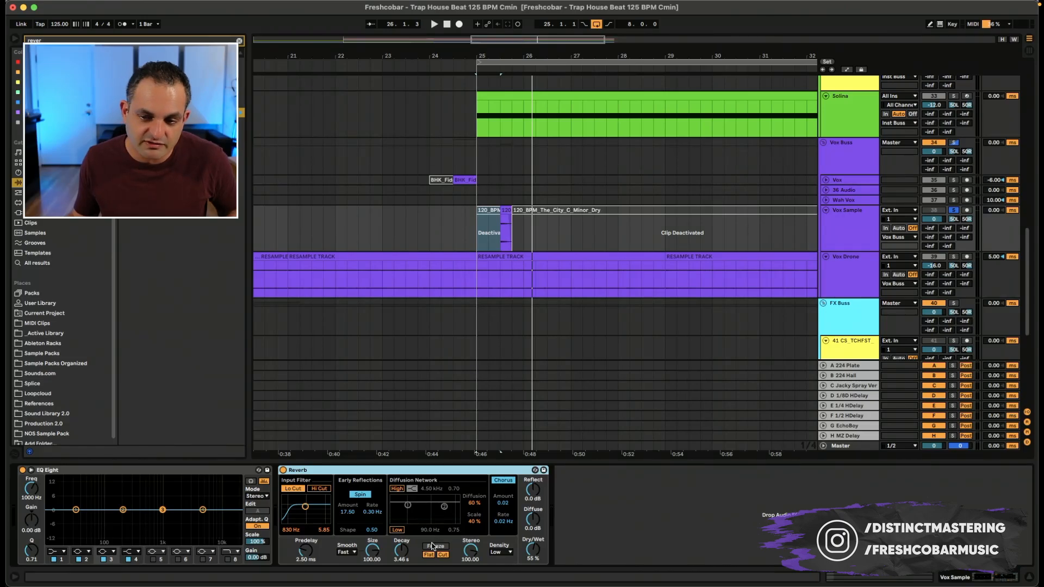
{"action": "key", "text": "space"}
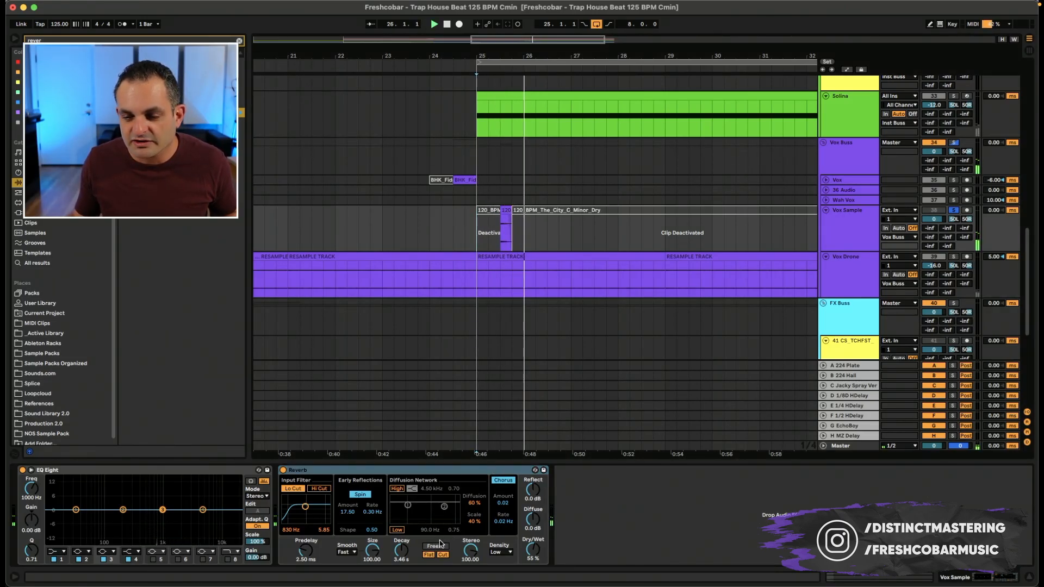
{"action": "key", "text": "space"}
{"action": "key", "text": "space"}
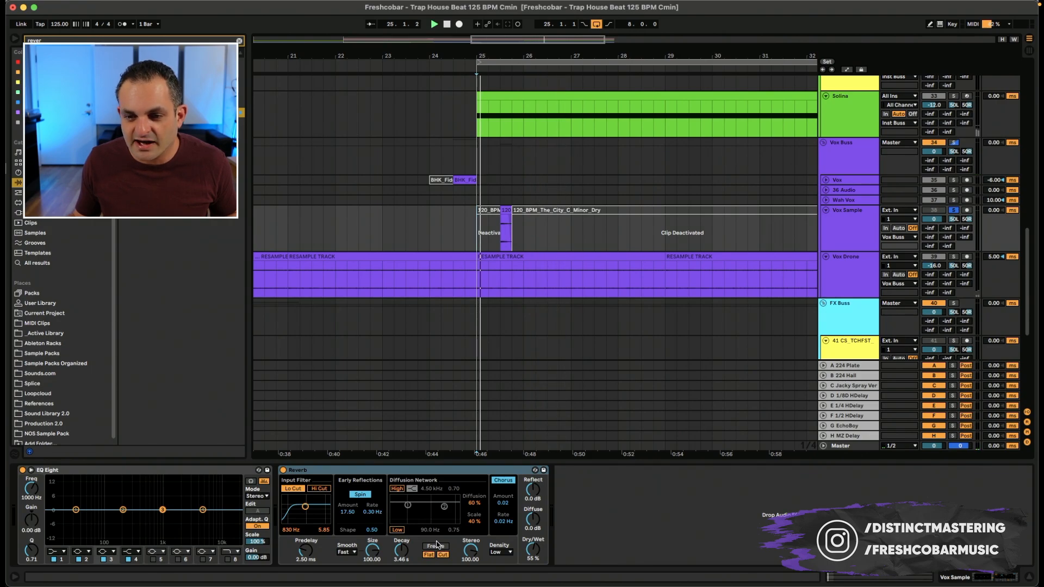
{"action": "key", "text": "space"}
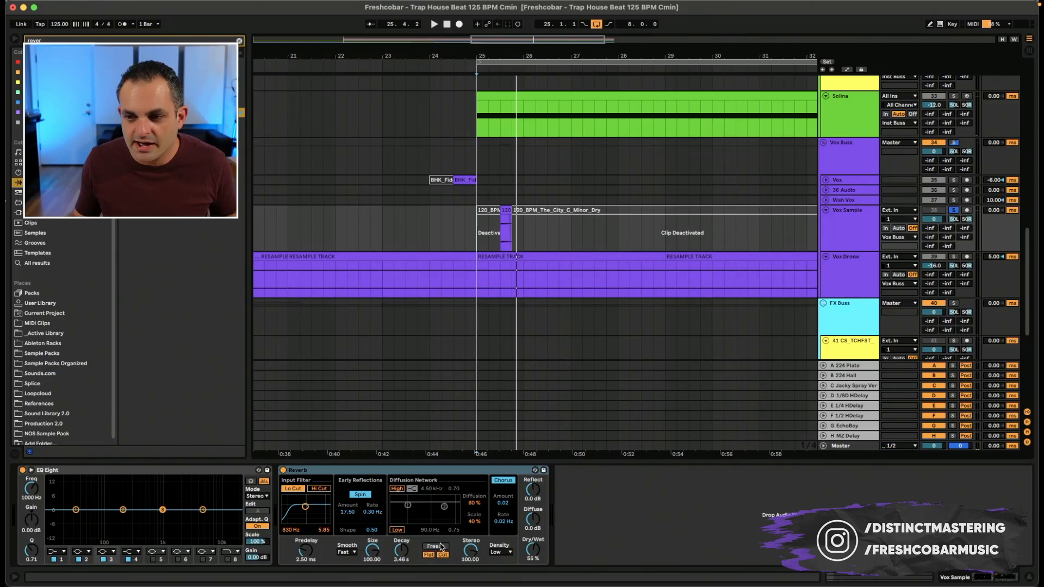
Play the Vox Sample from bar 25, engage the Reverb's Freeze on the vocal tail, and release it again.
{"action": "scroll", "coordinate": [718, 367], "scroll_direction": "down", "scroll_amount": 2}
{"action": "scroll", "coordinate": [678, 304], "scroll_direction": "up", "scroll_amount": 1}
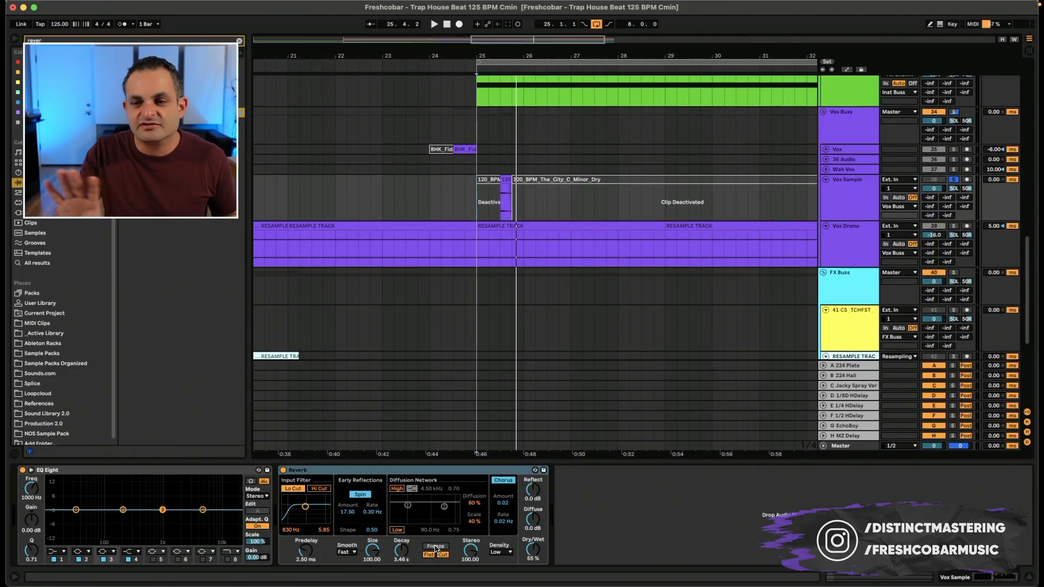
{"action": "key", "text": "space"}
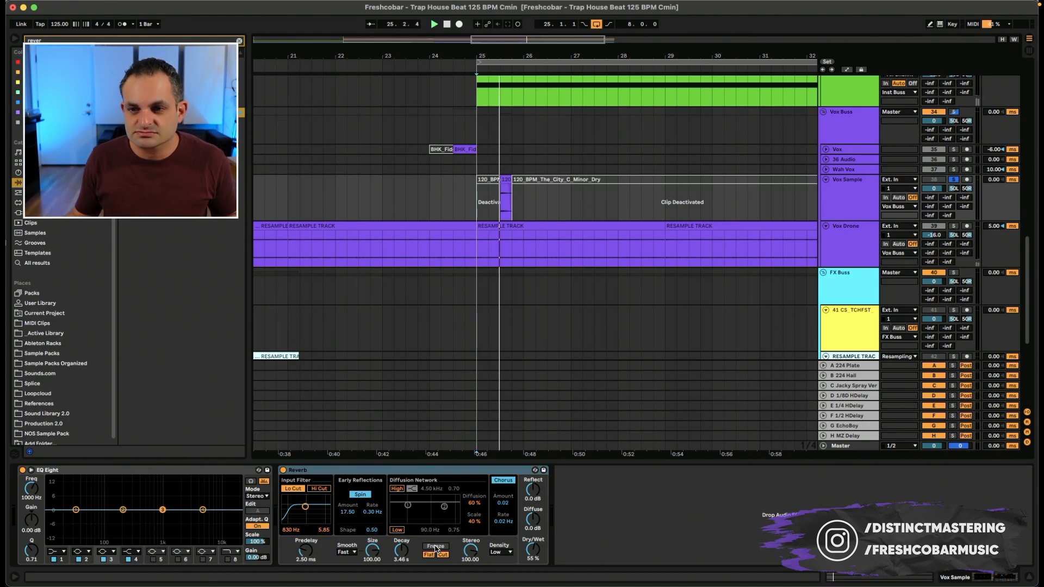
{"action": "left_click", "coordinate": [435, 546]}
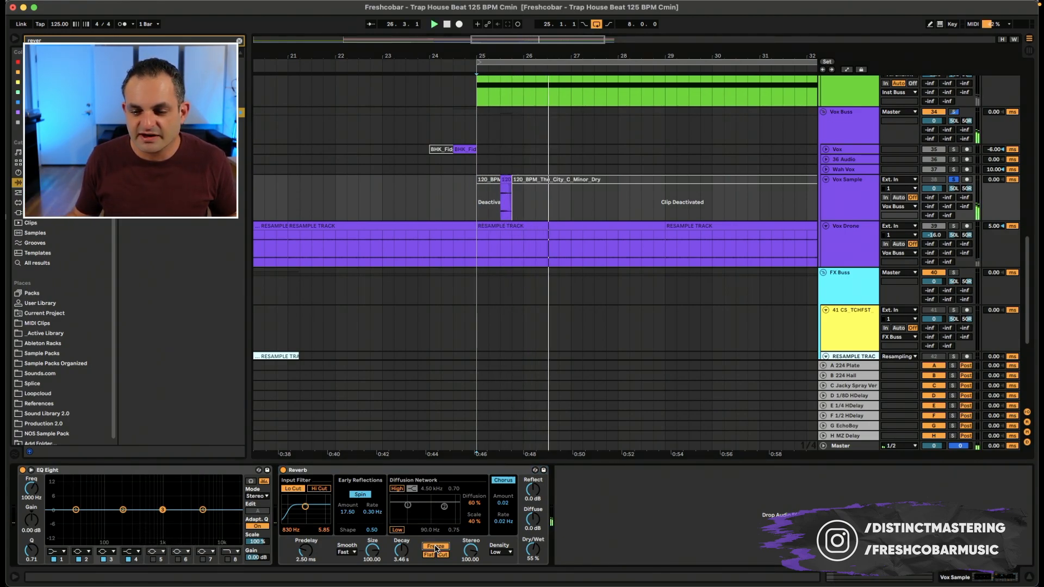
{"action": "left_click", "coordinate": [435, 547]}
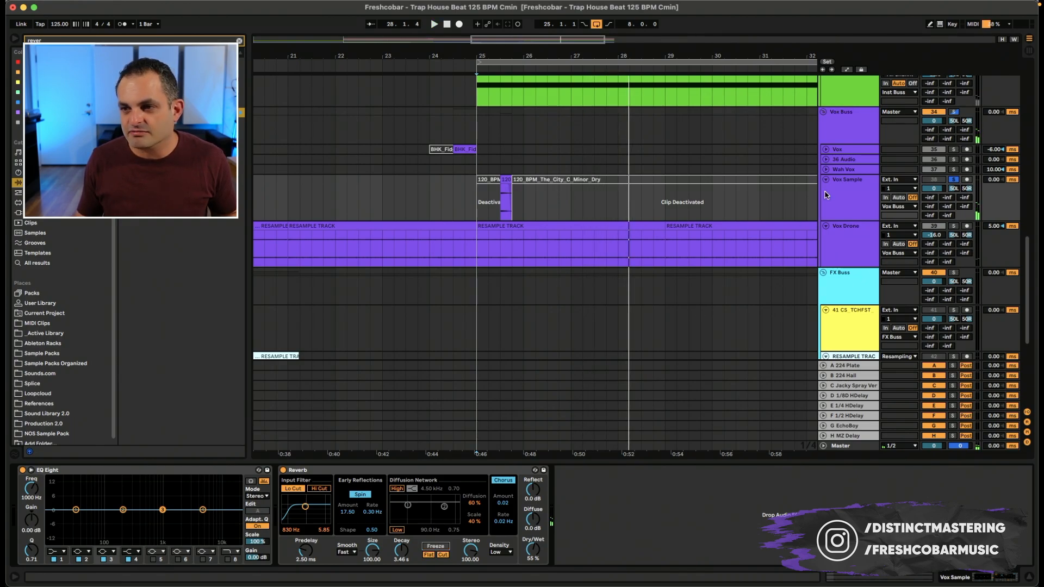
Insert an audio track below Vox Drone, set its input to Resampling, and arm it for recording.
{"action": "left_click", "coordinate": [843, 242]}
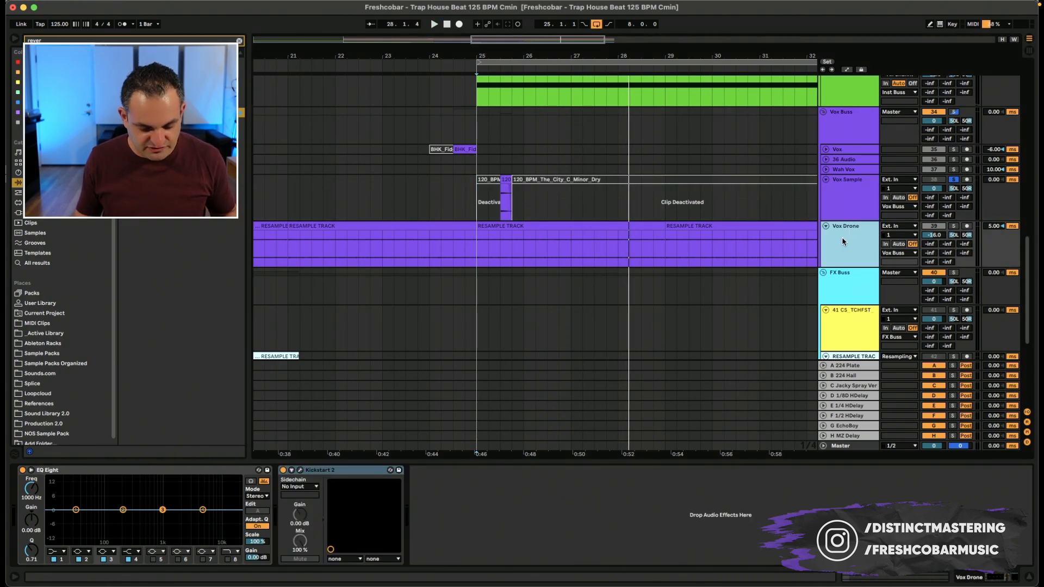
{"action": "key", "text": "super+t"}
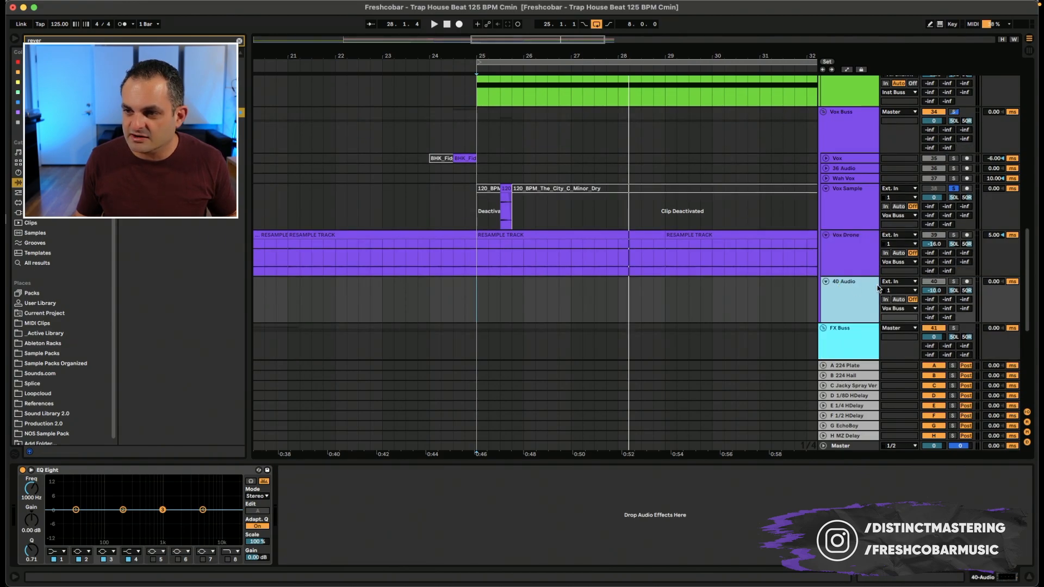
{"action": "left_click", "coordinate": [896, 282]}
{"action": "left_click", "coordinate": [894, 310]}
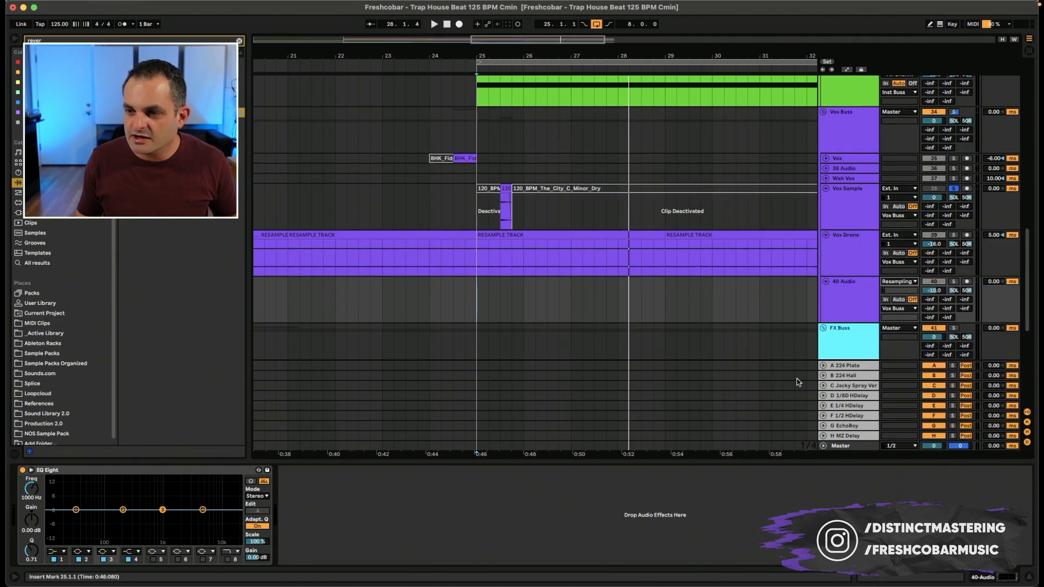
{"action": "left_click", "coordinate": [967, 282]}
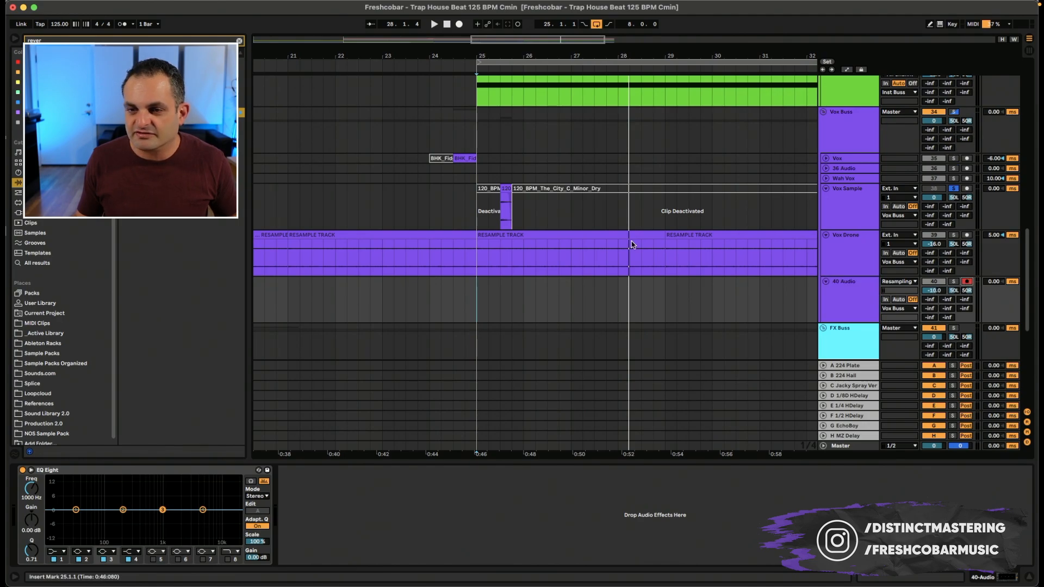
Record the Vox Sample's frozen reverb onto the 40 Audio track from bar 25 to about bar 31, and unsolo Vox Sample.
{"action": "key", "text": "space"}
{"action": "left_click", "coordinate": [459, 24]}
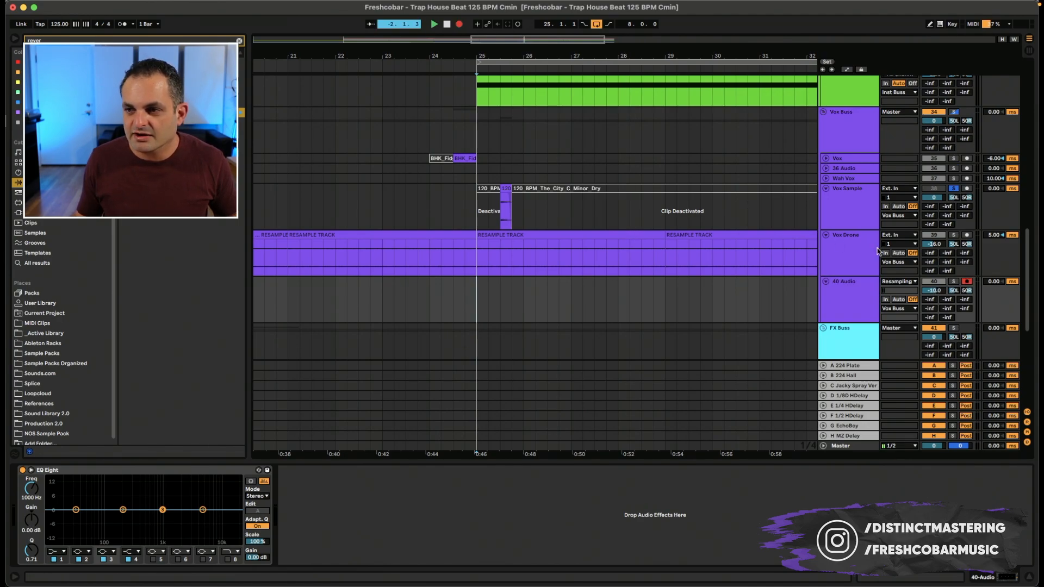
{"action": "left_click", "coordinate": [837, 209]}
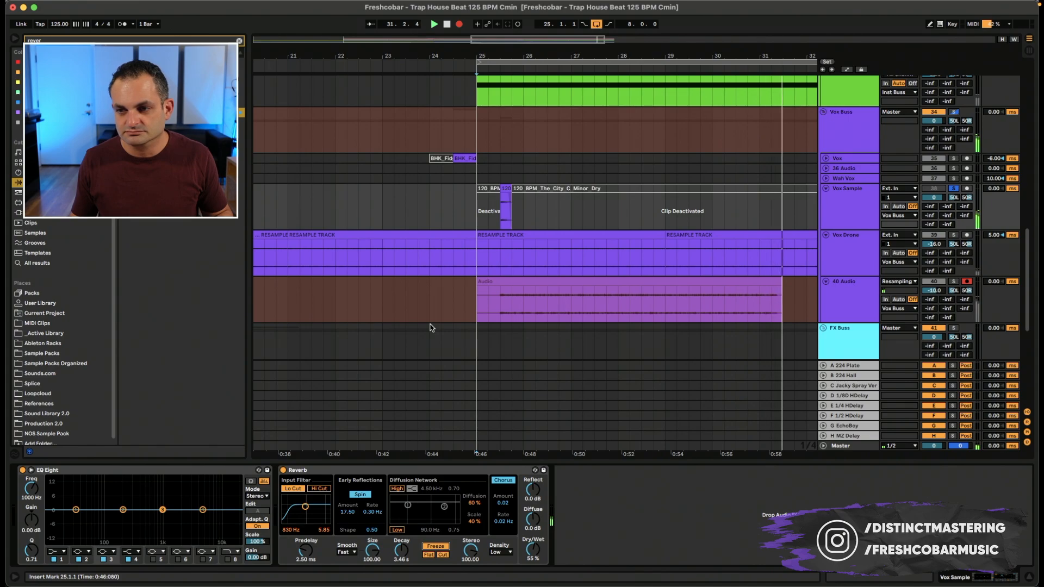
{"action": "key", "text": "space"}
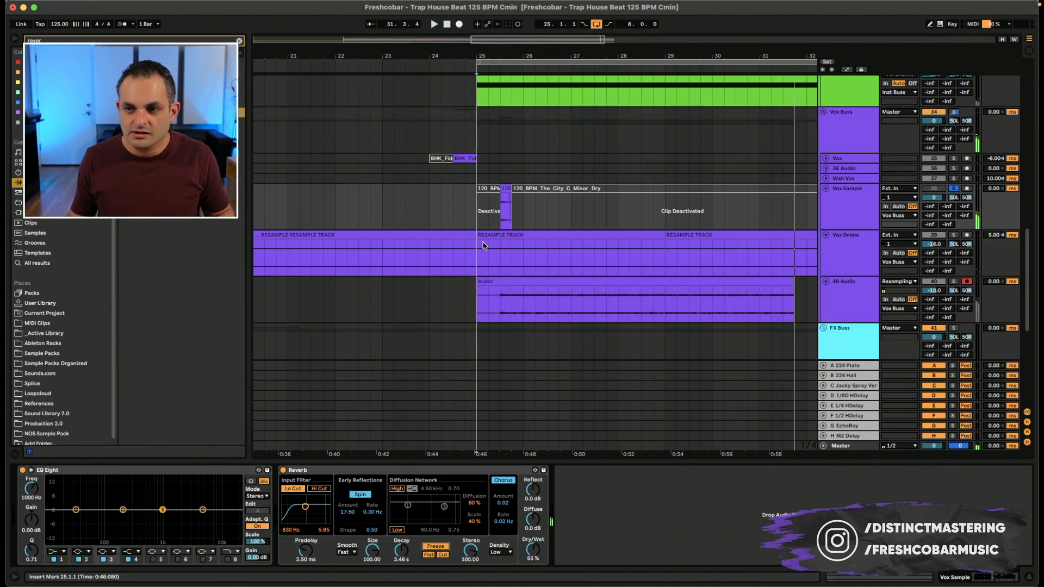
{"action": "left_click", "coordinate": [827, 212]}
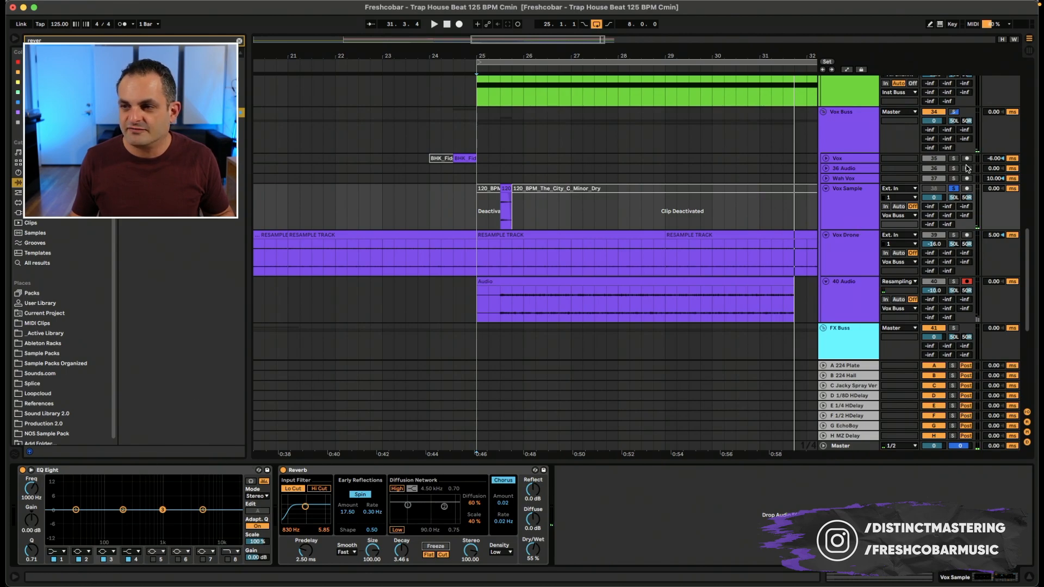
{"action": "left_click", "coordinate": [952, 188]}
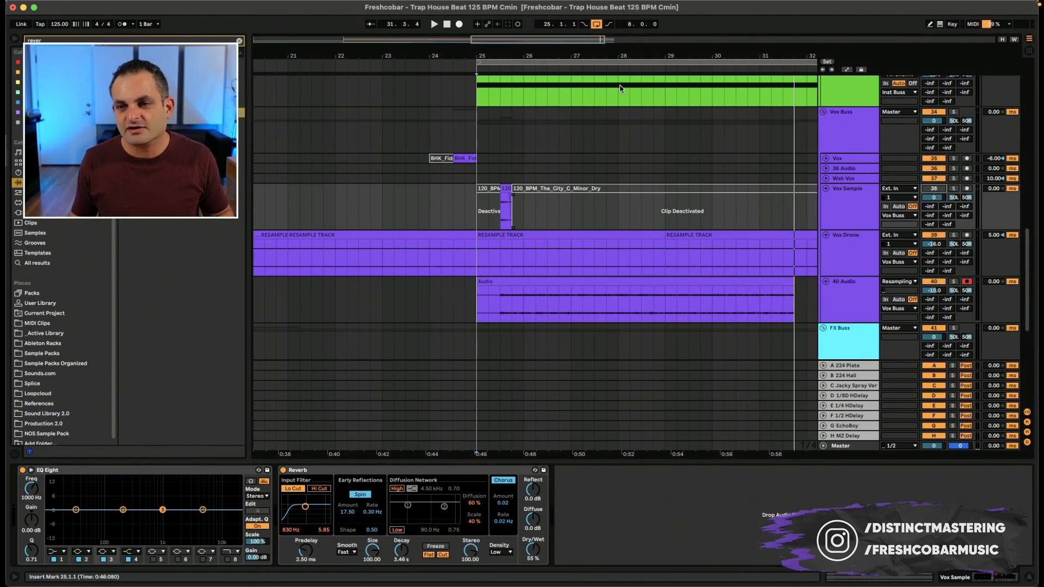
Split the recorded clip on the 40 Audio track at bars 27 and 29.
{"action": "scroll", "coordinate": [612, 54], "scroll_direction": "down", "scroll_amount": 5}
{"action": "left_click", "coordinate": [535, 303]}
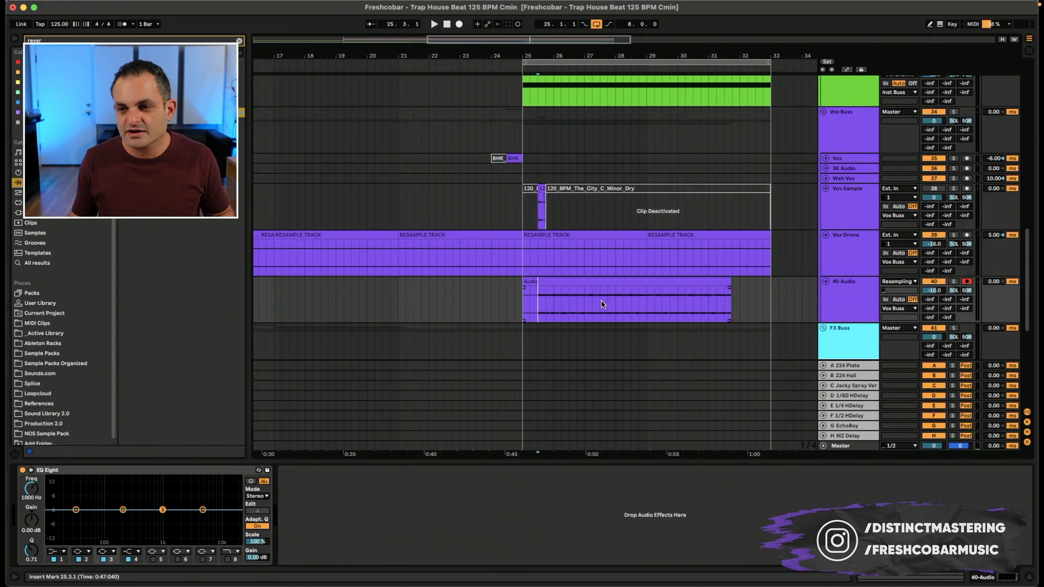
{"action": "left_click_drag", "start_coordinate": [615, 302], "coordinate": [583, 300]}
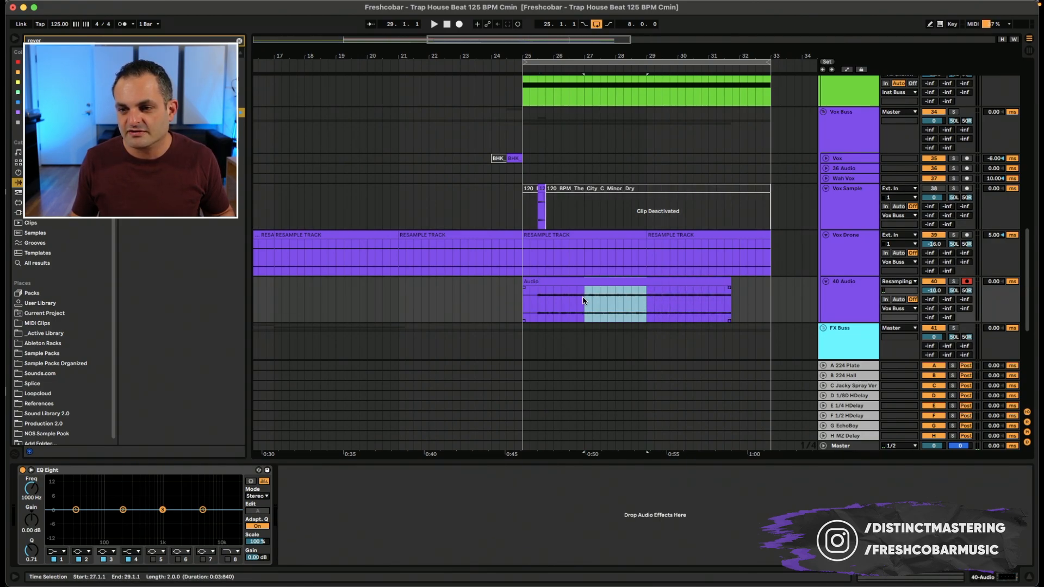
{"action": "key", "text": "super+e"}
Play the recorded drone from bar 27 with the 40 Audio track soloed and in the full mix.
{"action": "key", "text": "space"}
{"action": "left_click", "coordinate": [954, 281]}
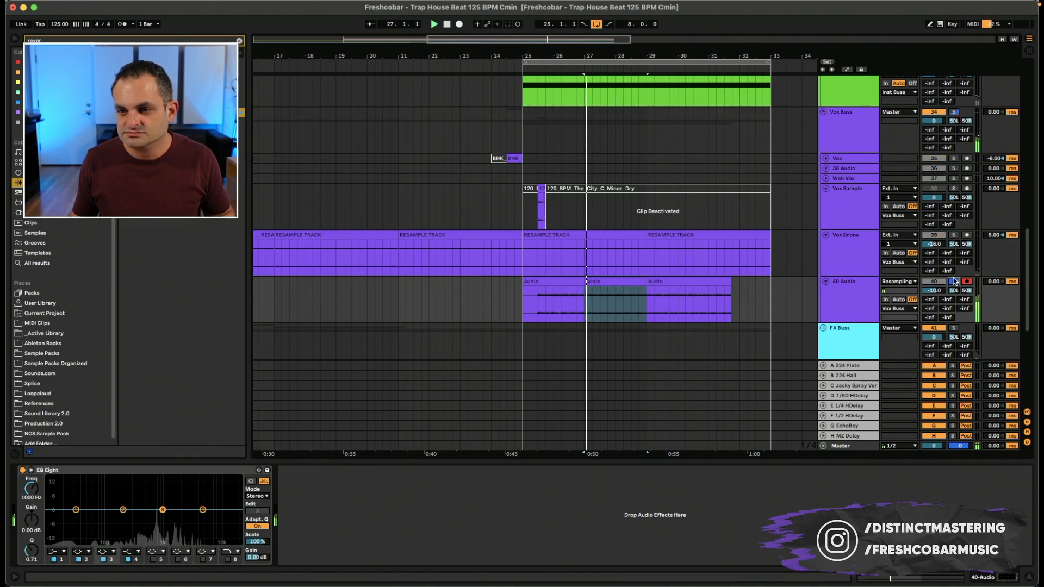
{"action": "left_click", "coordinate": [954, 282]}
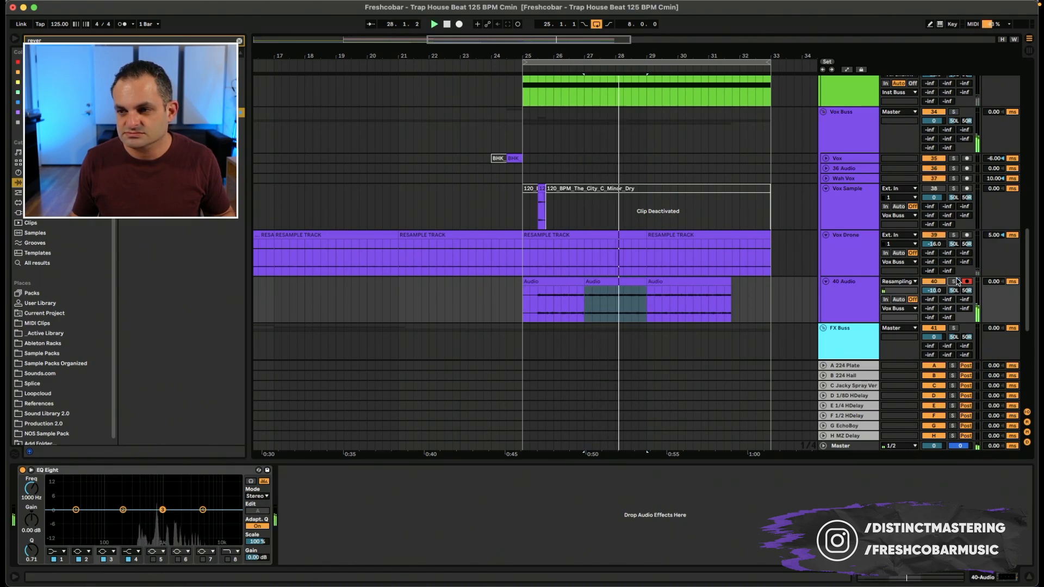
{"action": "key", "text": "space"}
{"action": "key", "text": "space"}
{"action": "key", "text": "space"}
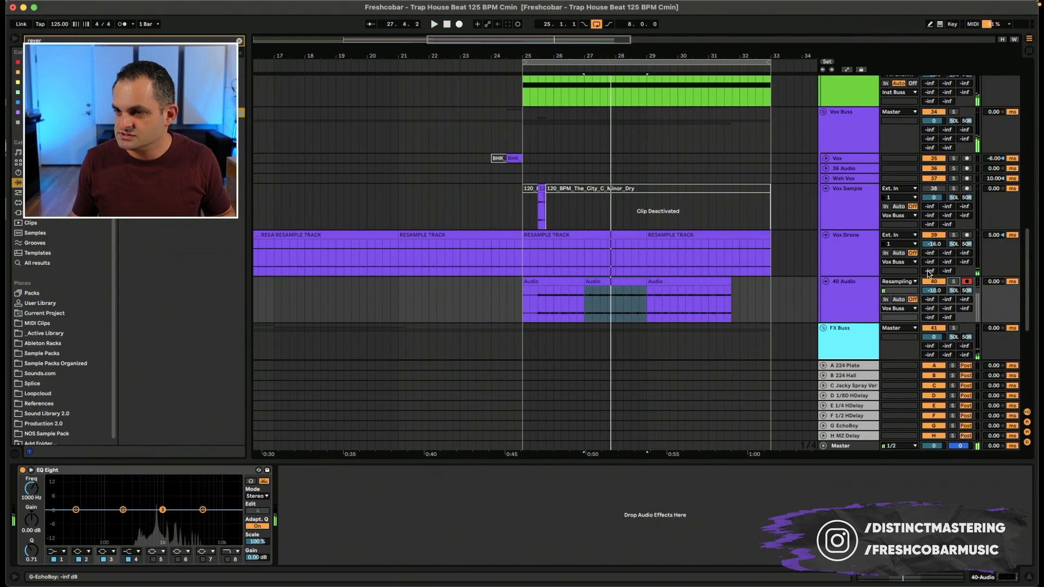
Mute the 40 Audio track and replay the mix from bar 27 for comparison.
{"action": "left_click", "coordinate": [934, 281]}
{"action": "key", "text": "space"}
{"action": "key", "text": "space"}
{"action": "key", "text": "space"}
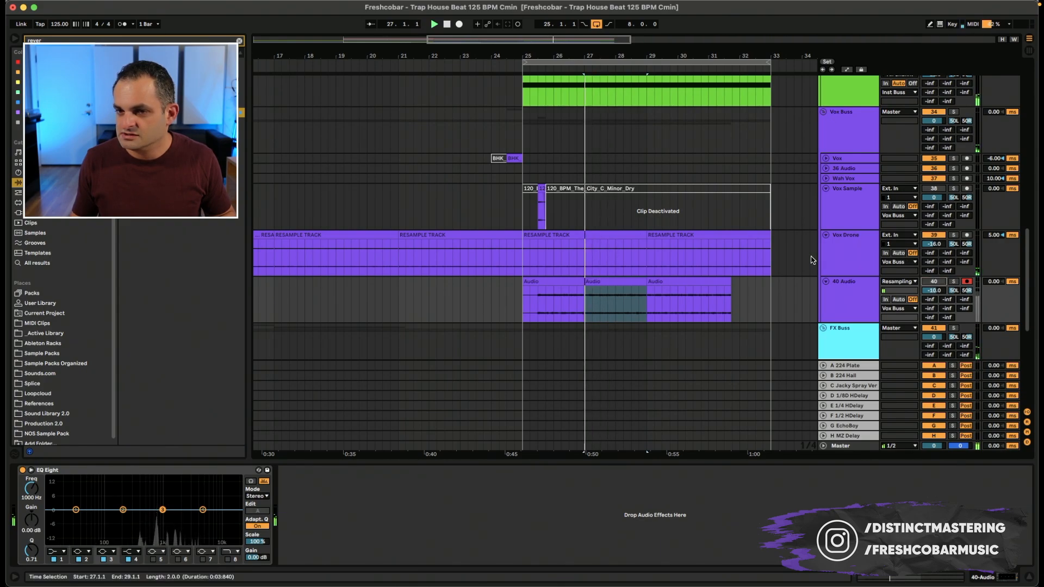
{"action": "key", "text": "space"}
Play the recorded drone from near bar 25, and move the playback start to about 25.4 on Vox Drone.
{"action": "left_click", "coordinate": [561, 298]}
{"action": "left_click", "coordinate": [530, 301]}
{"action": "key", "text": "space"}
{"action": "left_click", "coordinate": [546, 261]}
{"action": "key", "text": "space"}
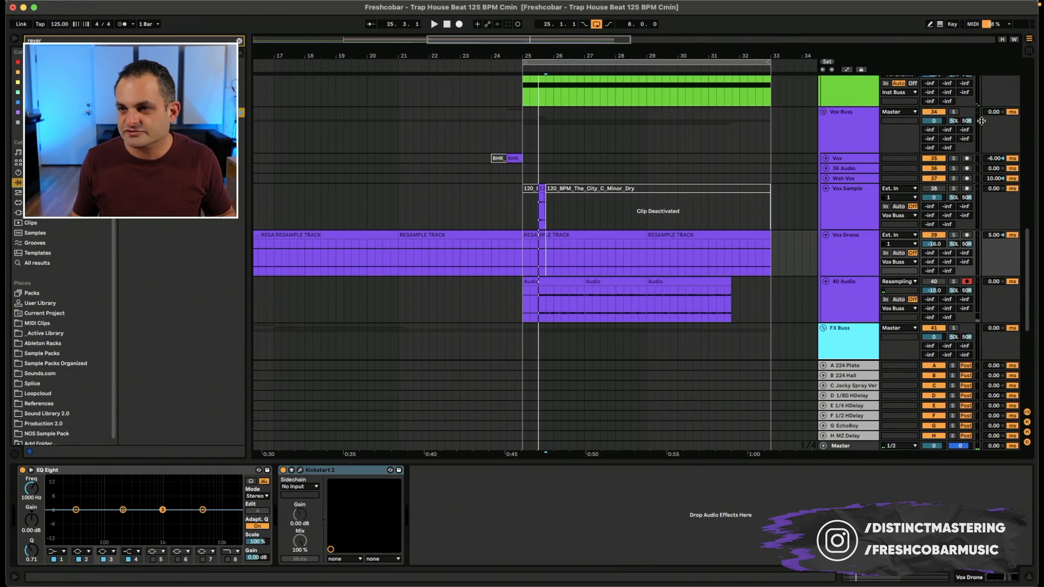
Mute the Solina track and play the mix from about 25.4.
{"action": "scroll", "coordinate": [979, 118], "scroll_direction": "up", "scroll_amount": 2}
{"action": "left_click", "coordinate": [933, 115]}
{"action": "key", "text": "space"}
{"action": "scroll", "coordinate": [936, 218], "scroll_direction": "down", "scroll_amount": 1}
Audition the Vox Drone track in solo, set its volume to -9.6 dB, and turn its solo off.
{"action": "left_click", "coordinate": [933, 262]}
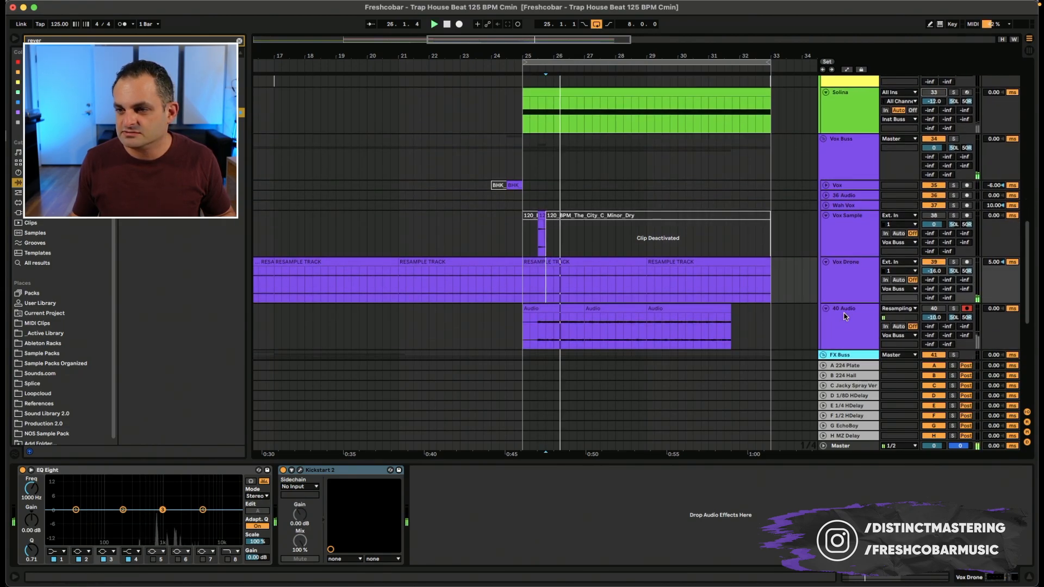
{"action": "left_click", "coordinate": [953, 262]}
{"action": "left_click_drag", "start_coordinate": [940, 271], "coordinate": [940, 261]}
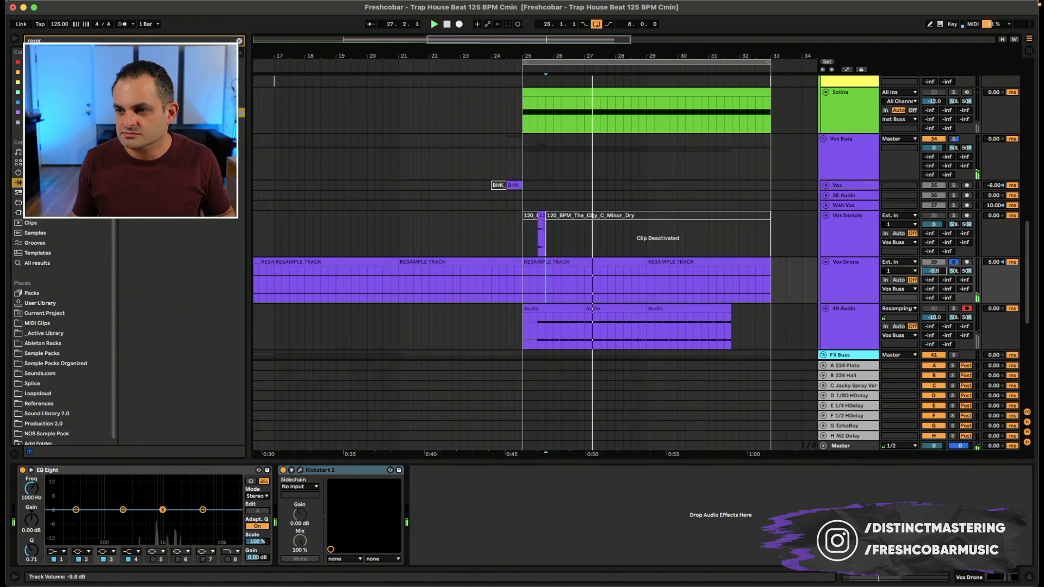
{"action": "left_click", "coordinate": [953, 262]}
Set the 40 Audio track's volume to -13.8 dB and play the mix again.
{"action": "key", "text": "space"}
{"action": "left_click_drag", "start_coordinate": [933, 320], "coordinate": [933, 323]}
{"action": "key", "text": "space"}
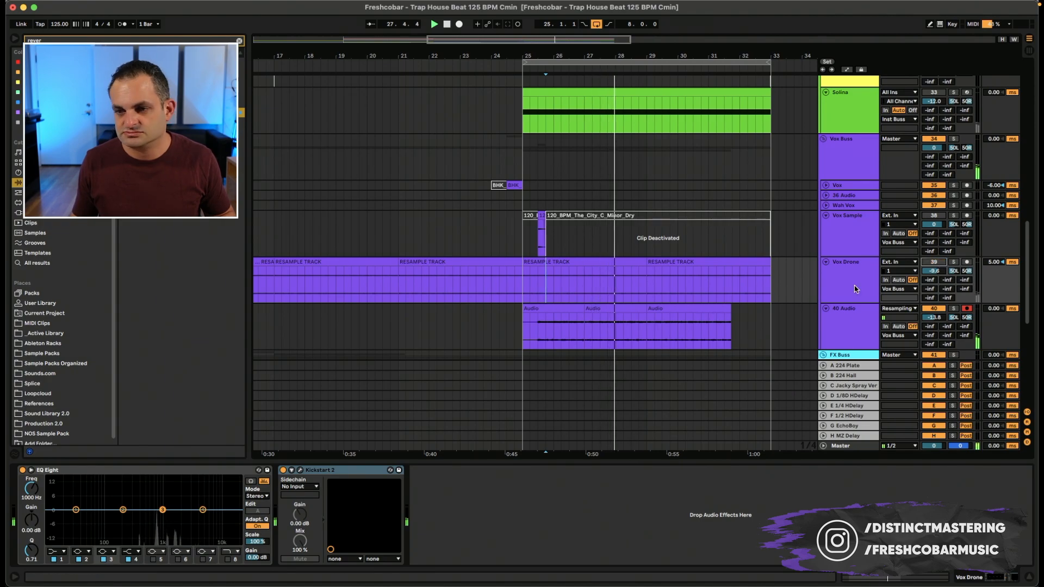
Select all three 40 Audio clips and briefly play them from bar 25.
{"action": "scroll", "coordinate": [744, 303], "scroll_direction": "down", "scroll_amount": 2}
{"action": "left_click", "coordinate": [605, 267]}
{"action": "key", "text": "space"}
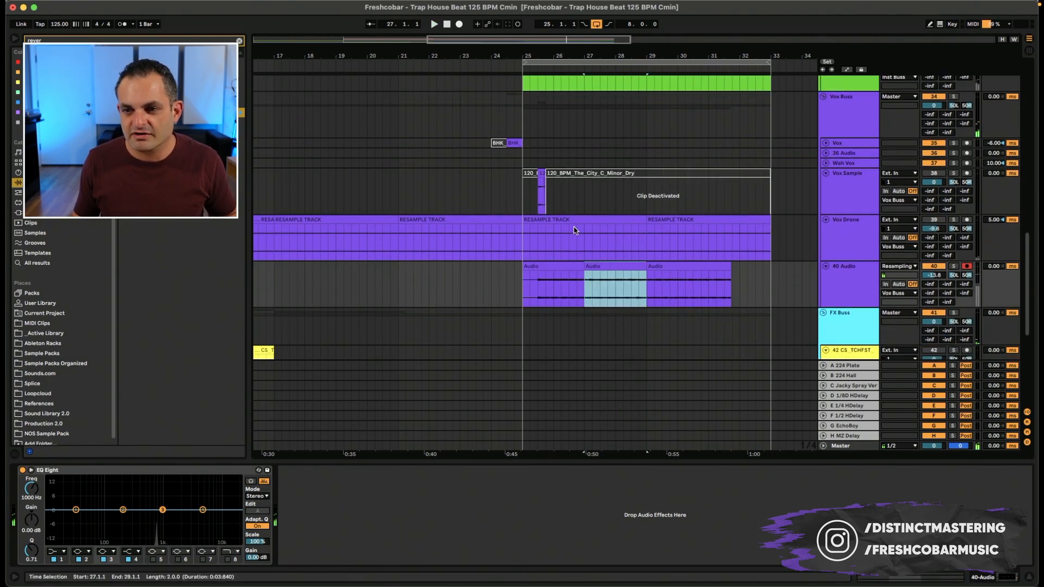
{"action": "left_click_drag", "start_coordinate": [576, 230], "coordinate": [571, 223]}
{"action": "left_click", "coordinate": [570, 221]}
{"action": "left_click", "coordinate": [547, 266]}
{"action": "left_click", "coordinate": [710, 265], "text": "shift"}
{"action": "key", "text": "space"}
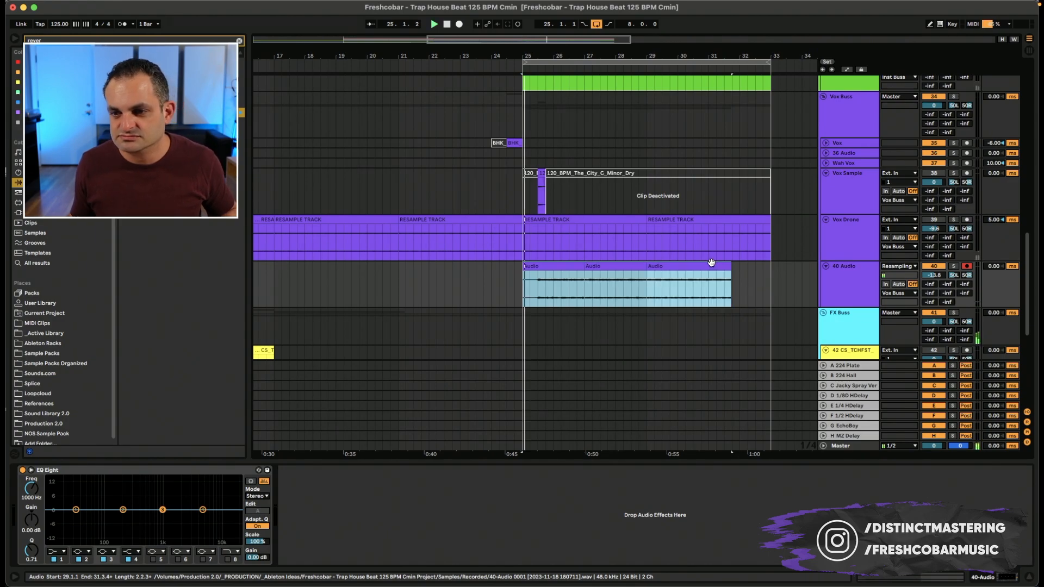
{"action": "key", "text": "space"}
Repeat the two-bar clip on the 40 Audio track to fill bars 25 to 33, and play the mix from 24.4.
{"action": "left_click", "coordinate": [535, 282]}
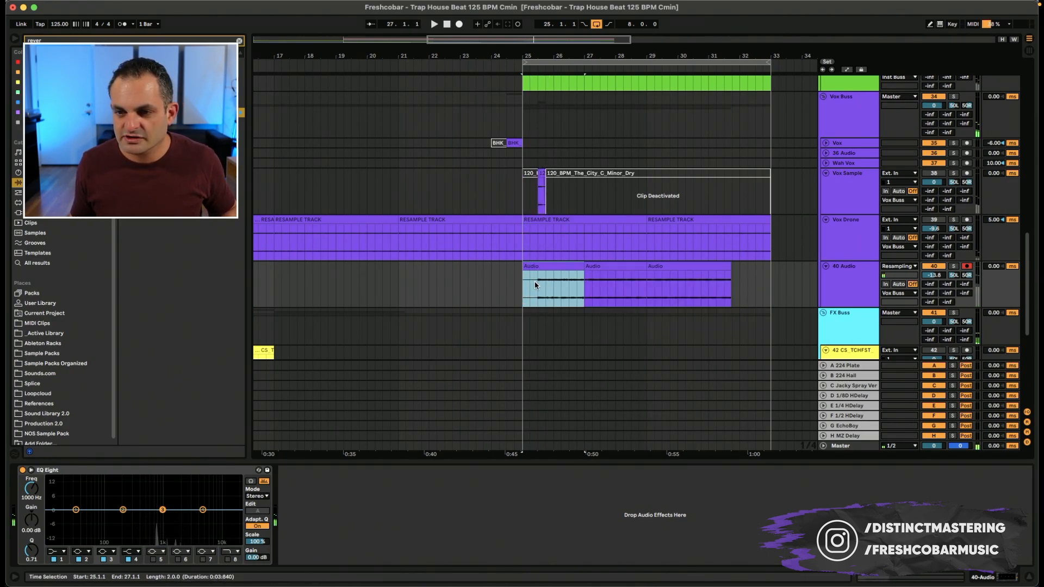
{"action": "mouse_move", "coordinate": [537, 283]}
{"action": "left_mouse_down"}
{"action": "mouse_move", "coordinate": [554, 284]}
{"action": "mouse_move", "coordinate": [566, 269]}
{"action": "mouse_move", "coordinate": [536, 269]}
{"action": "mouse_move", "coordinate": [549, 266]}
{"action": "left_mouse_up"}
{"action": "key", "text": "Delete"}
{"action": "left_click", "coordinate": [598, 268]}
{"action": "key", "text": "ctrl+d"}
{"action": "key", "text": "ctrl+d"}
{"action": "key", "text": "ctrl+d"}
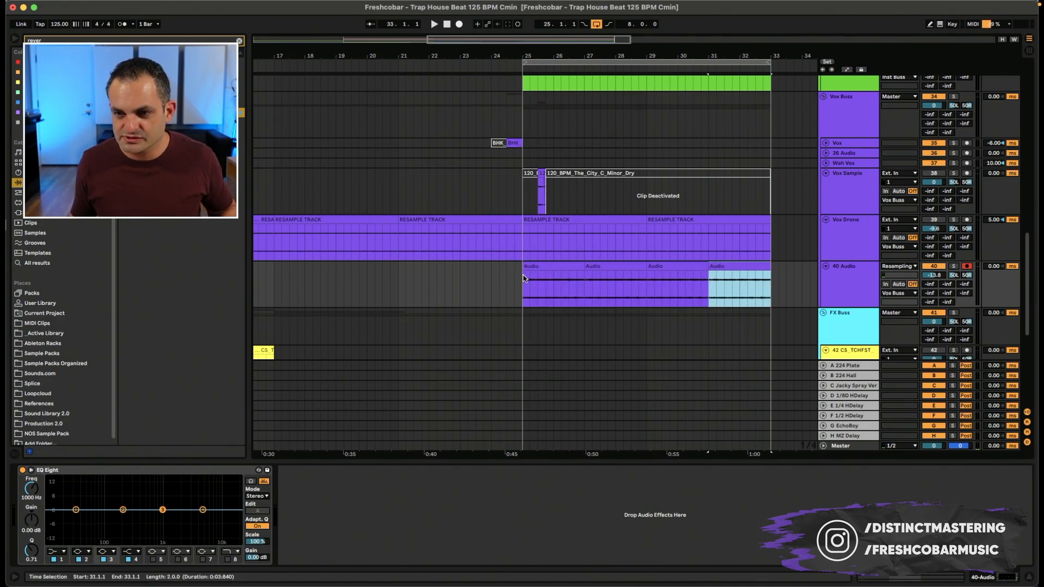
{"action": "left_click", "coordinate": [516, 283]}
{"action": "key", "text": "space"}
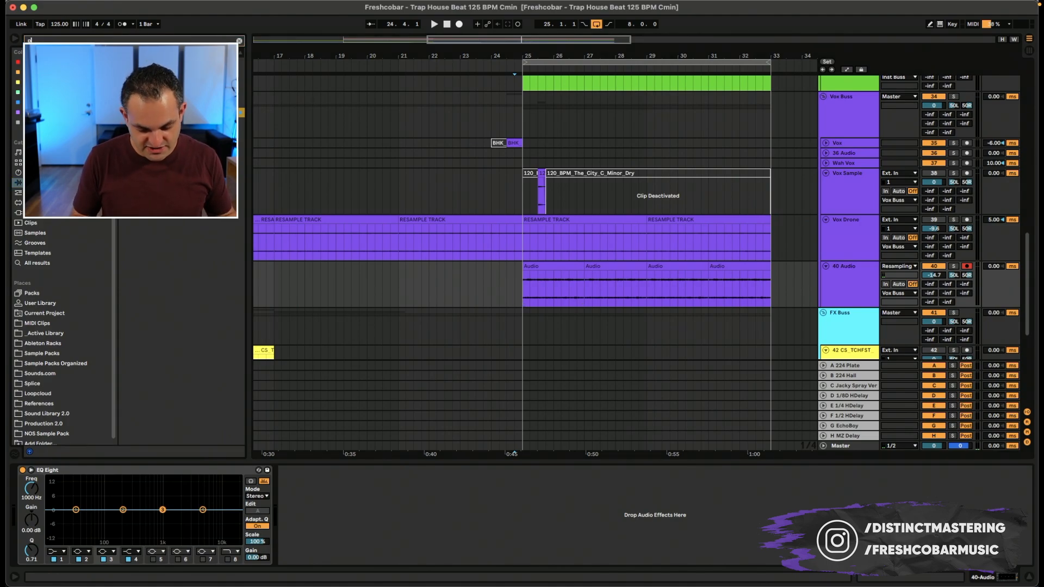
Add Pitch Drift to the 40 Audio track with its Amount at about 36, and bypass the effect during playback.
{"action": "type", "text": "itch d"}
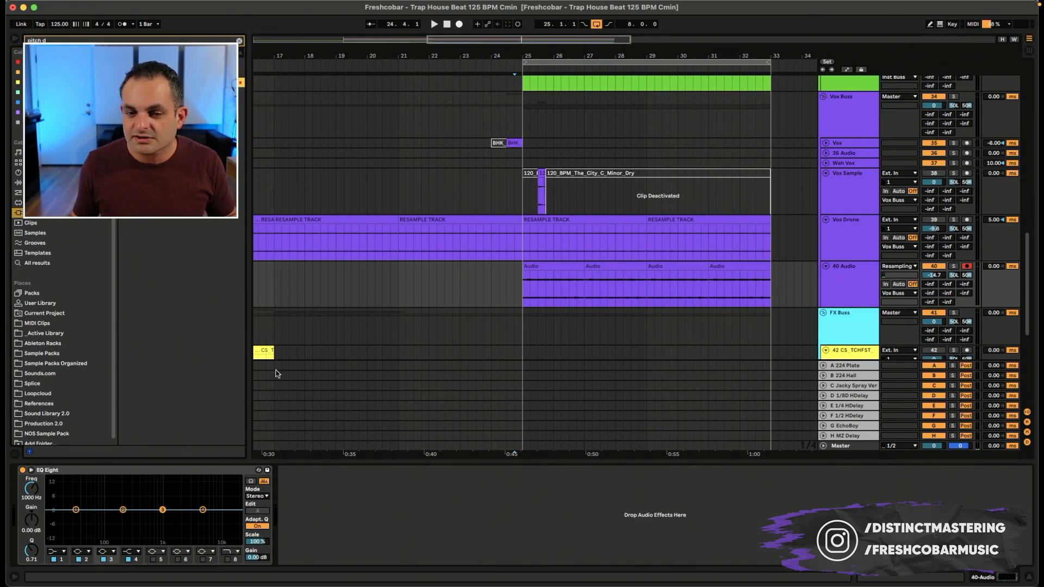
{"action": "key", "text": "space"}
{"action": "left_click_drag", "start_coordinate": [393, 271], "coordinate": [380, 271]}
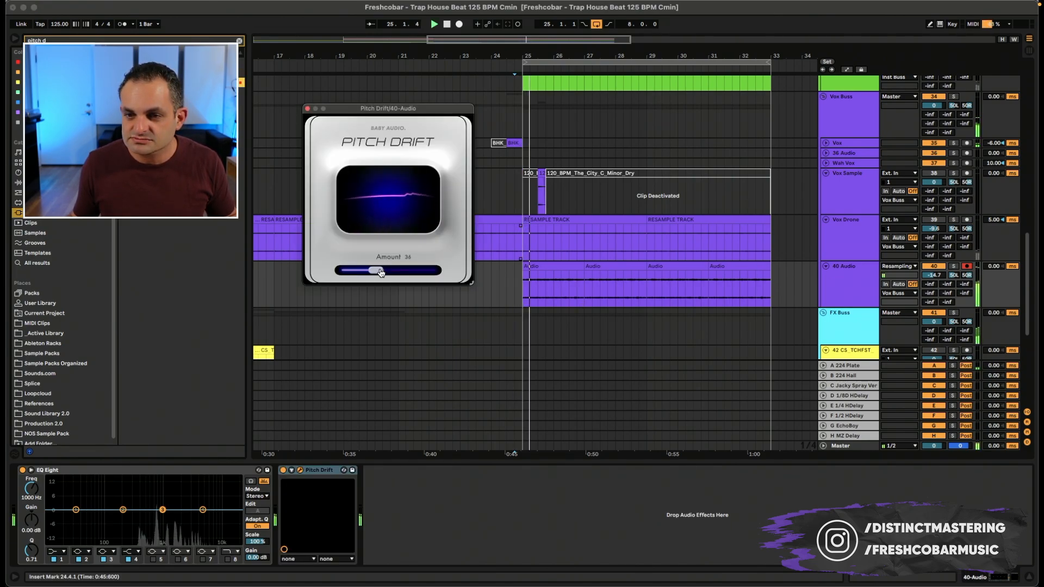
{"action": "left_click", "coordinate": [283, 474]}
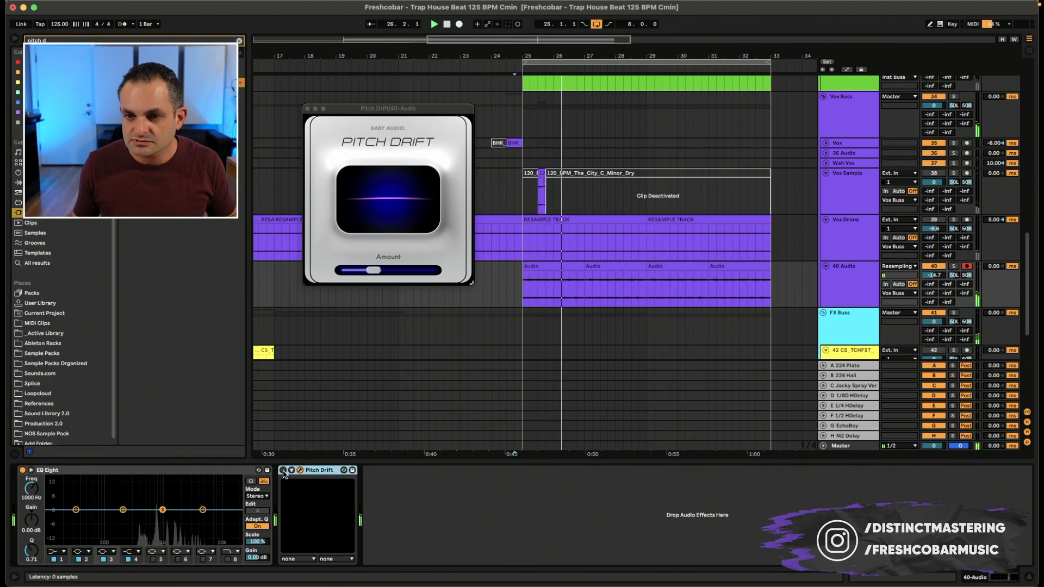